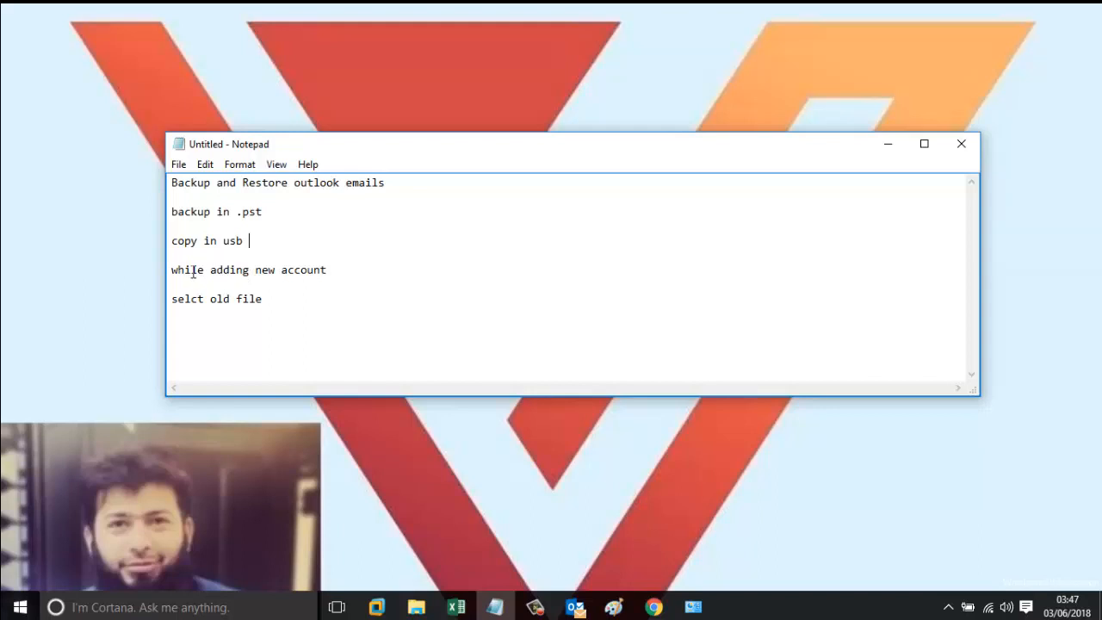
drag(213, 272, 340, 270)
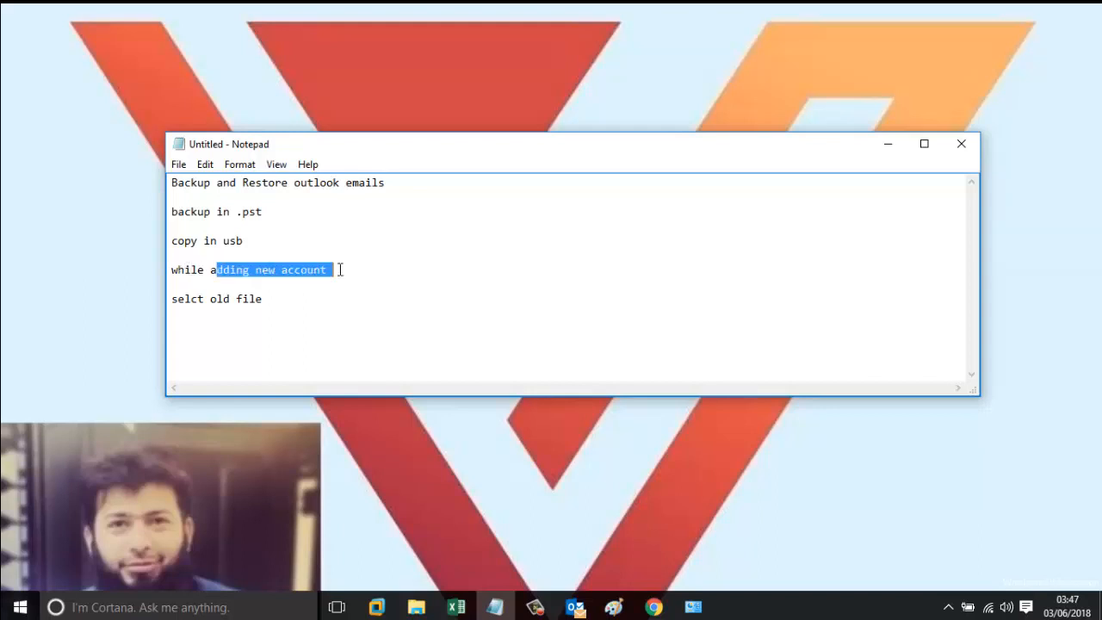
click(332, 285)
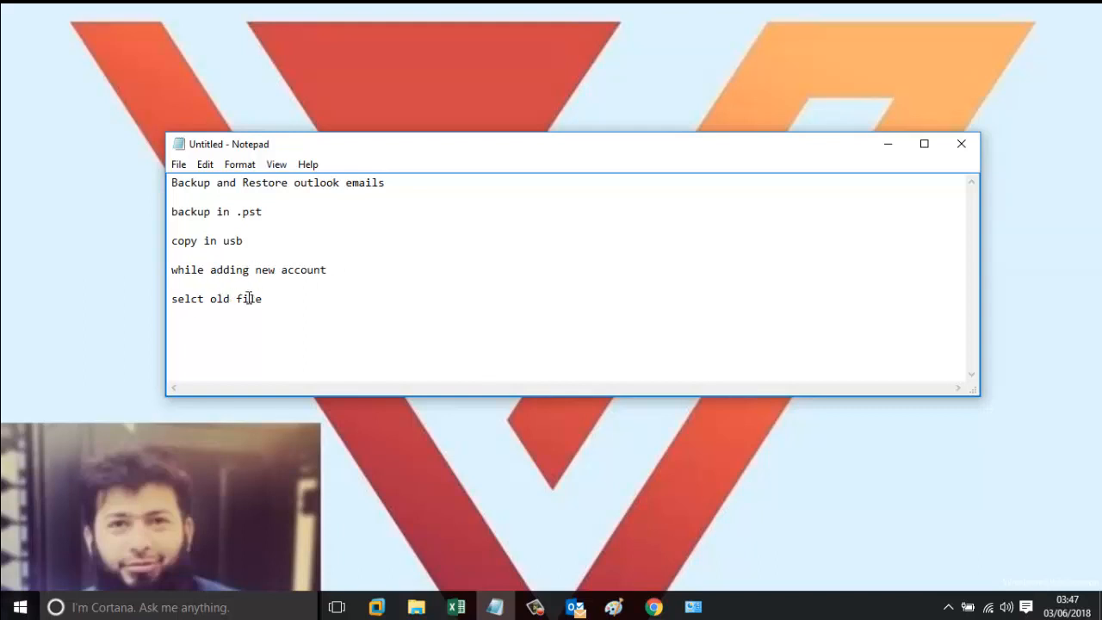
drag(190, 211, 264, 211)
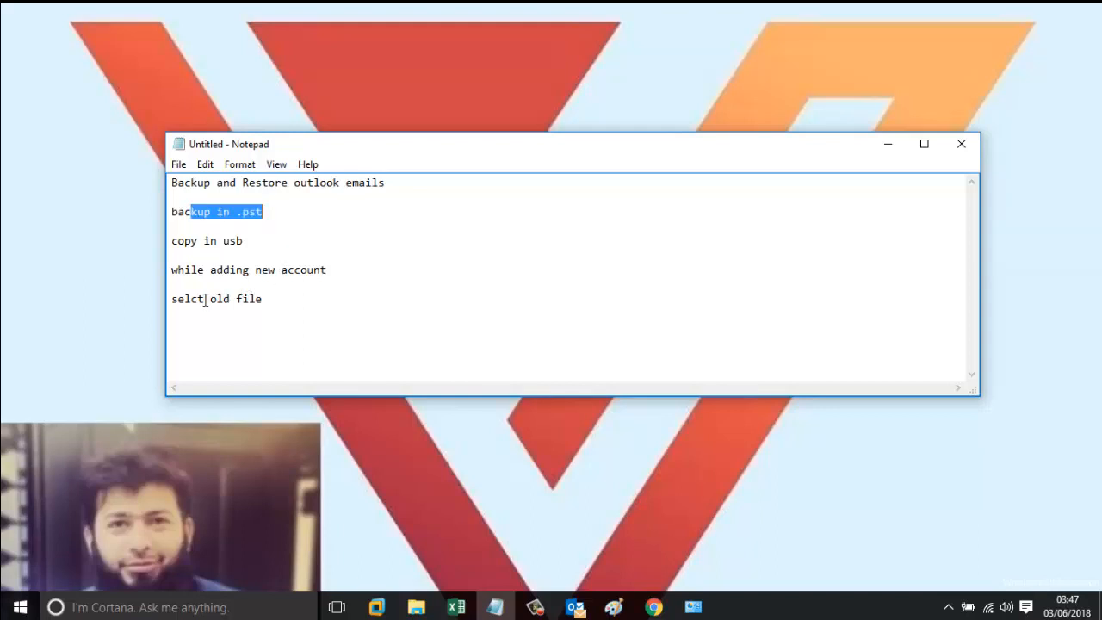
drag(197, 299, 302, 299)
click(480, 290)
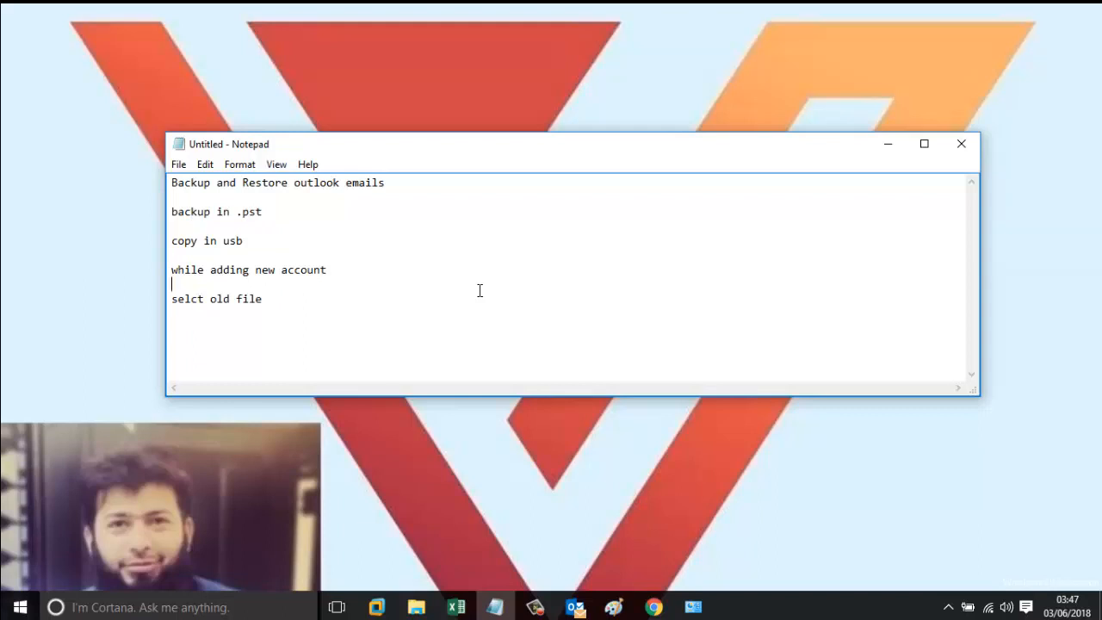
Step: Switch to Outlook and open the Import and Export Wizard
click(575, 607)
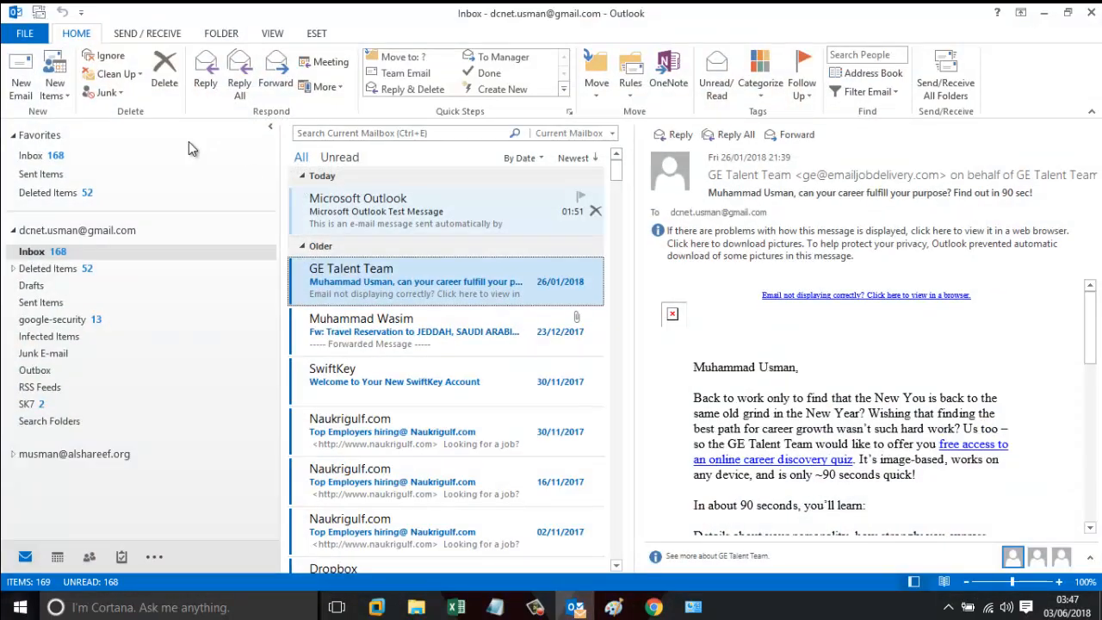
click(26, 33)
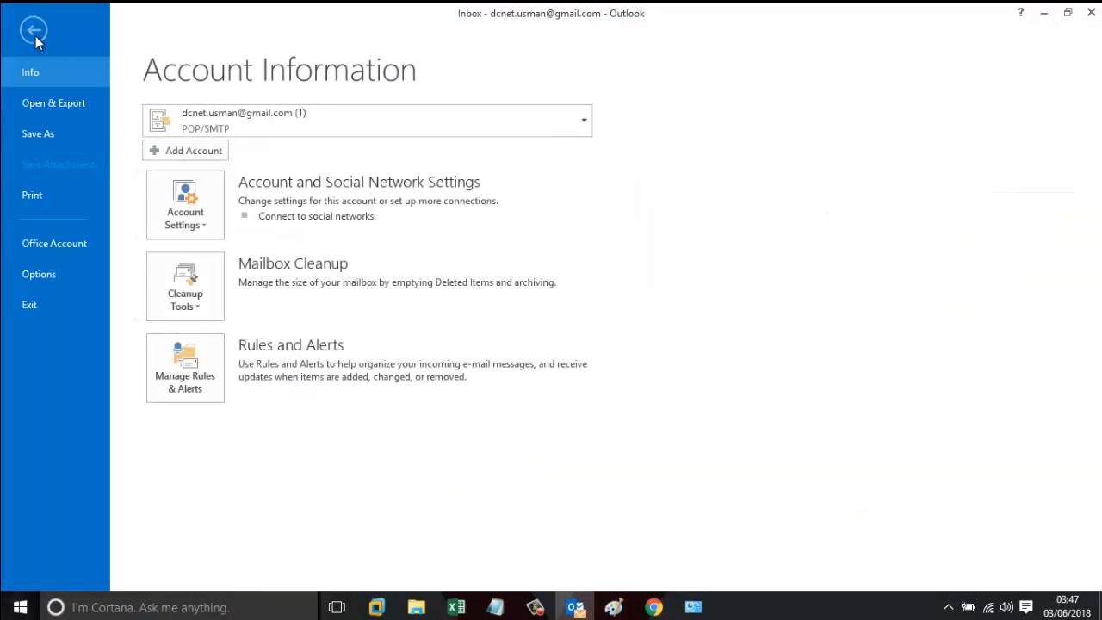
click(35, 32)
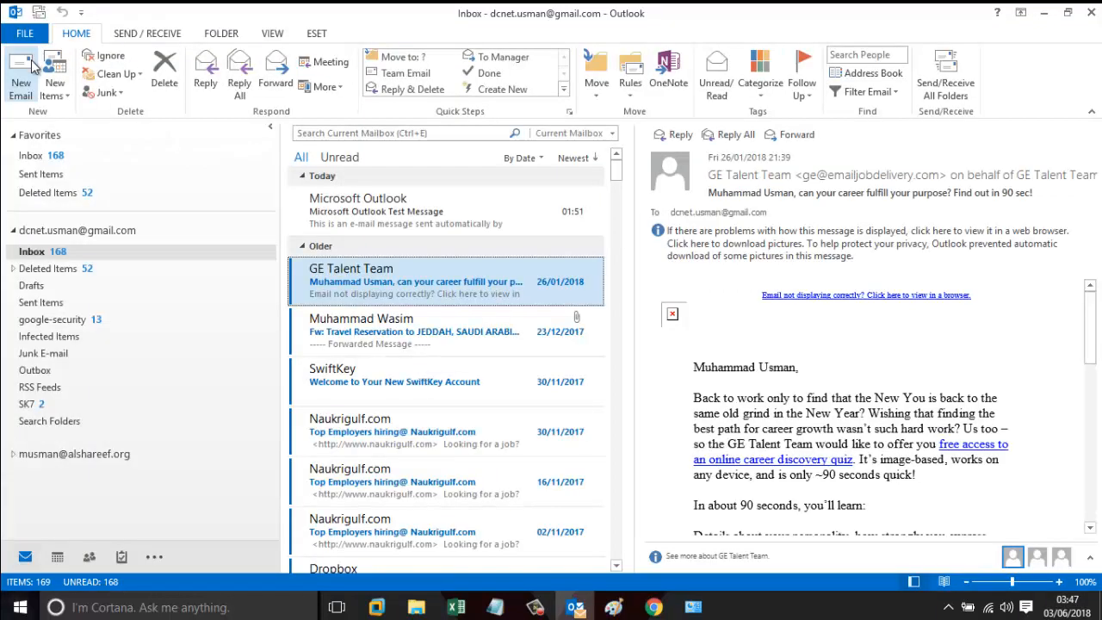
click(26, 34)
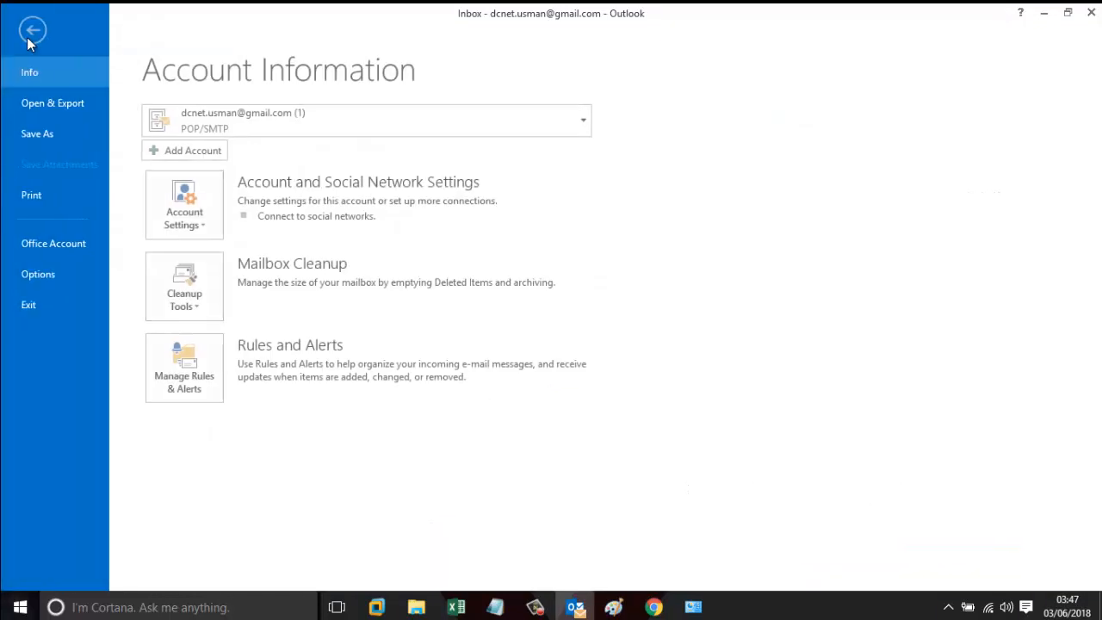
click(71, 104)
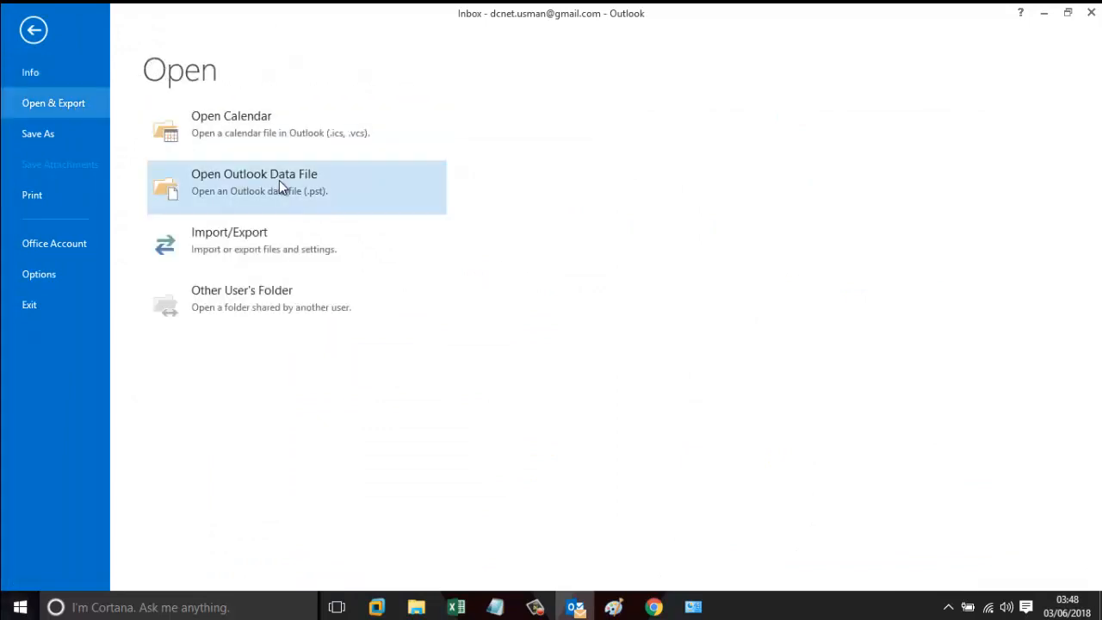
click(234, 240)
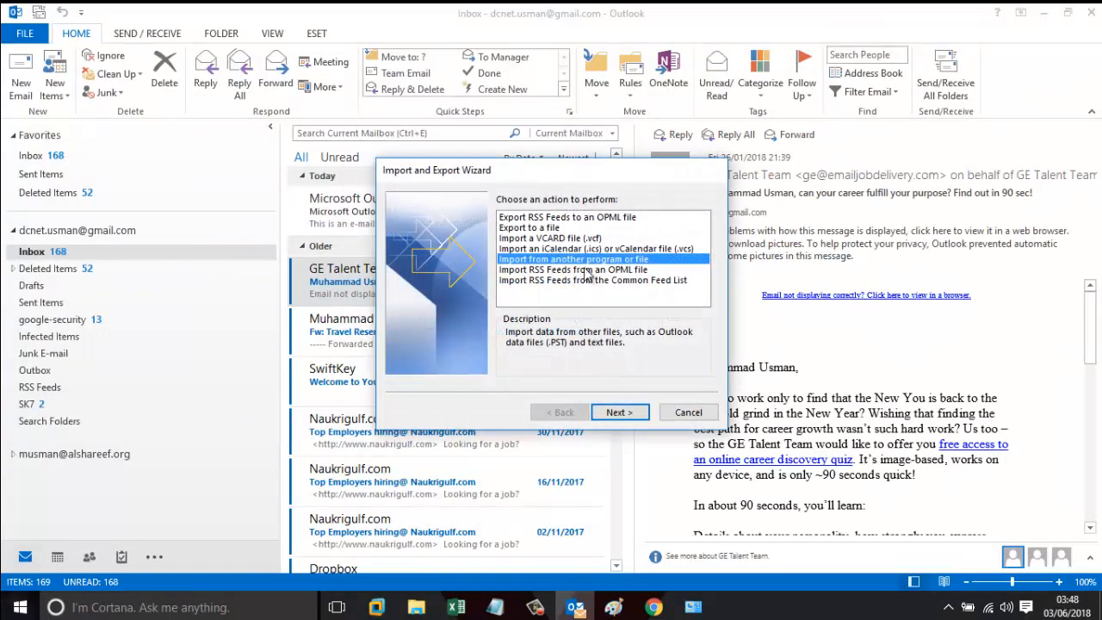
Step: Choose to export to a file of type Outlook Data File (.pst) and continue to the folder selection
double_click(534, 227)
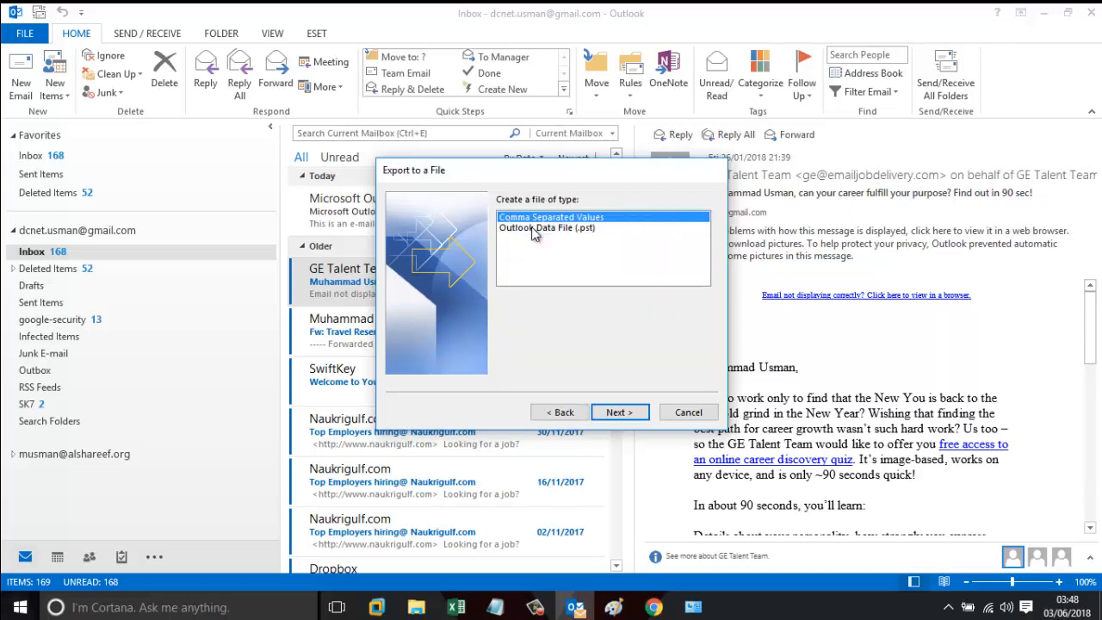
click(541, 229)
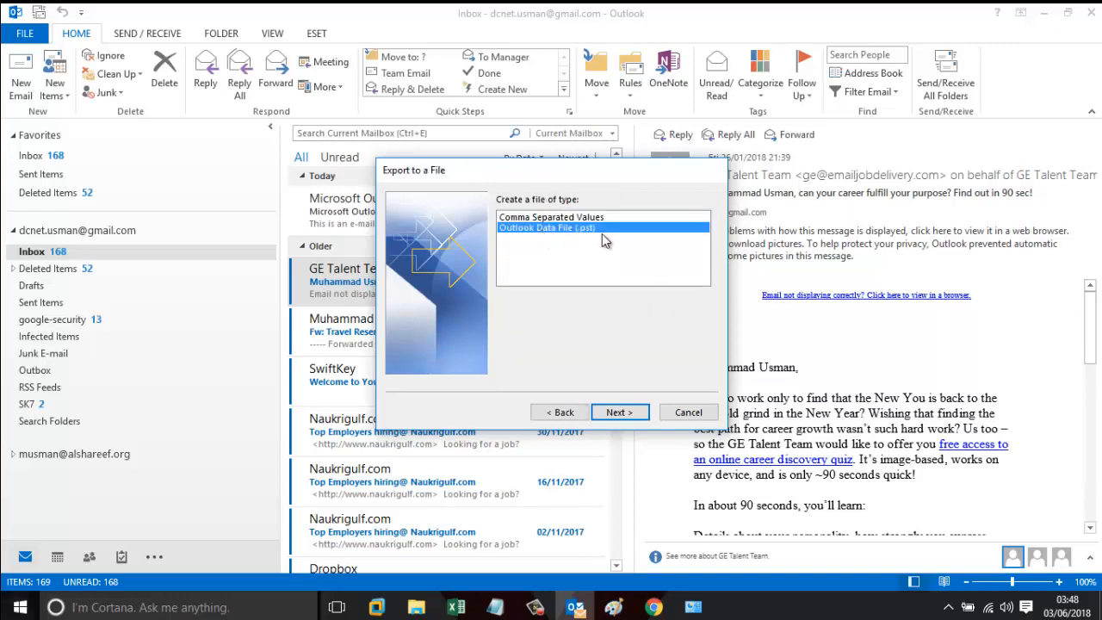
click(621, 412)
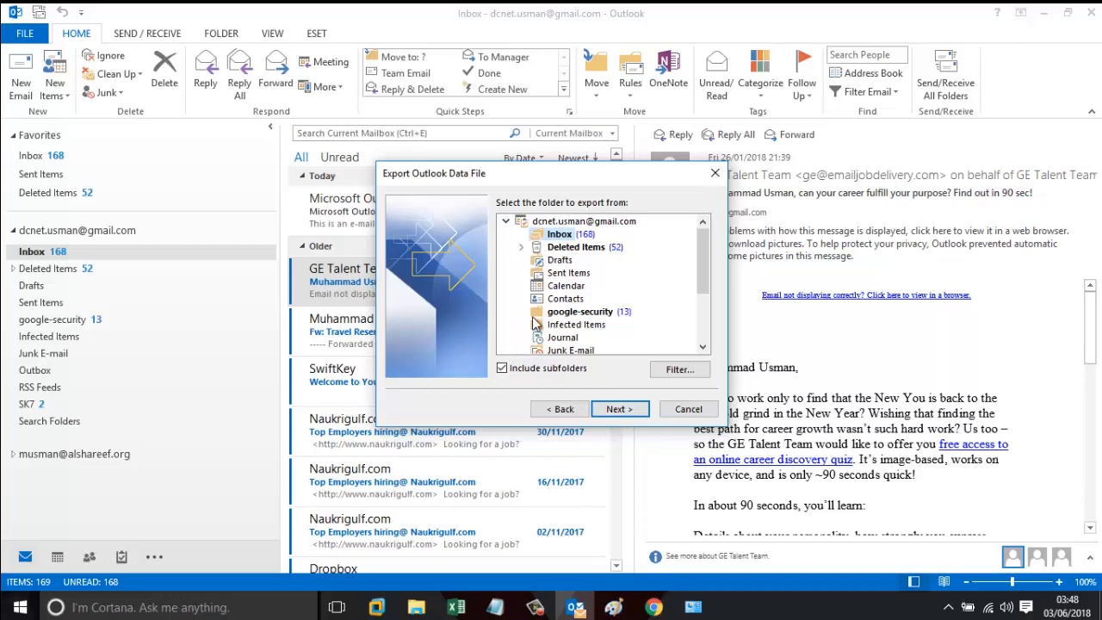
Step: Select the Inbox as the folder to export, exclude its subfolders and continue to the save options
click(577, 272)
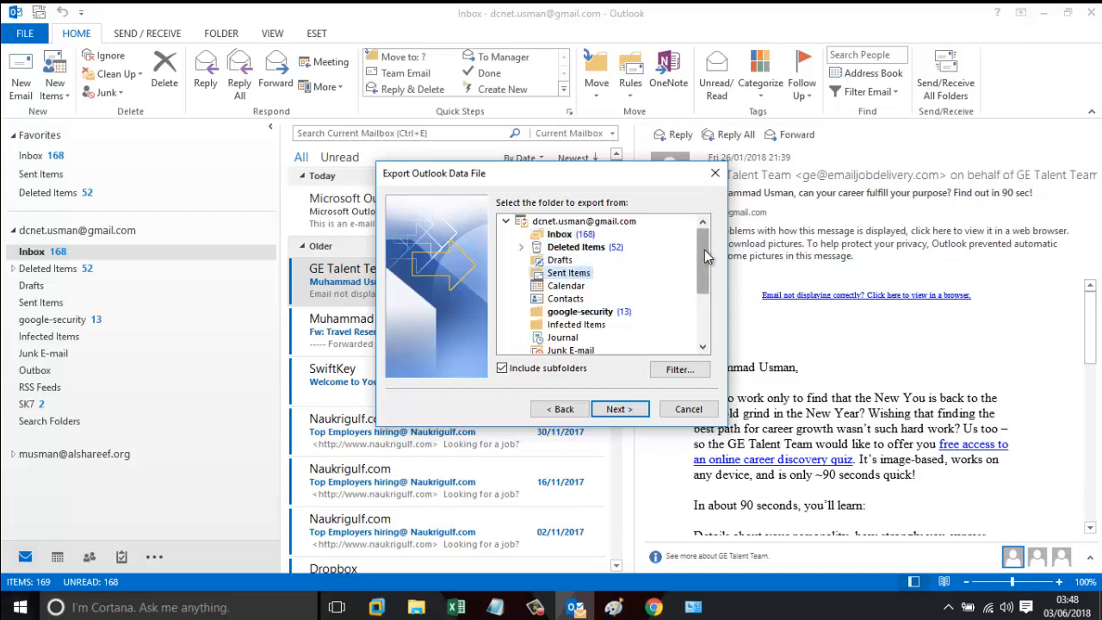
drag(705, 263, 704, 237)
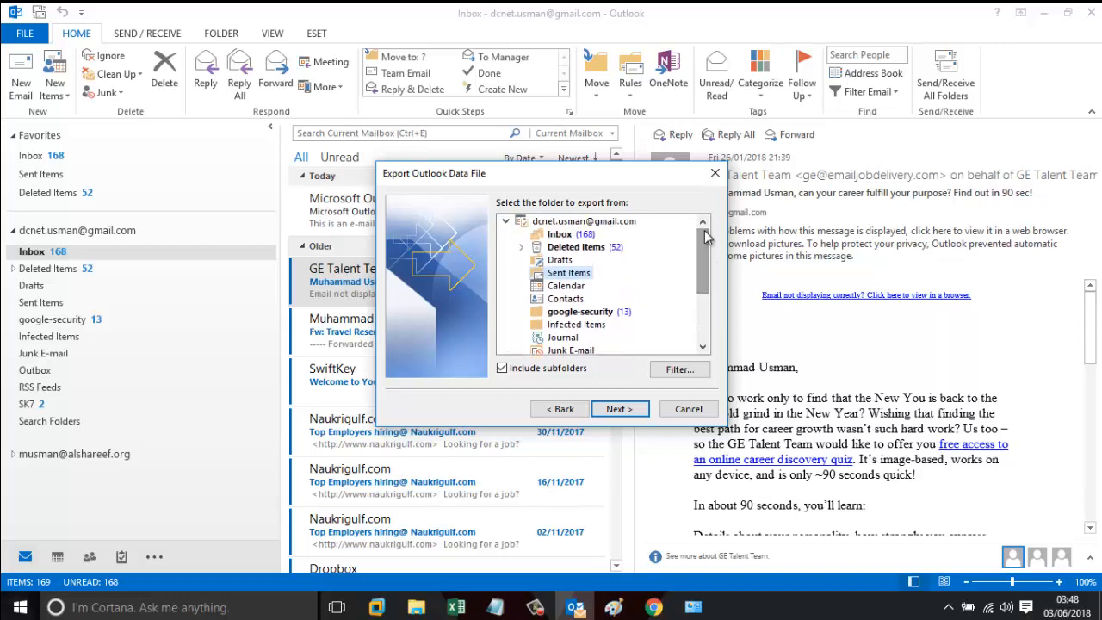
click(556, 235)
click(548, 223)
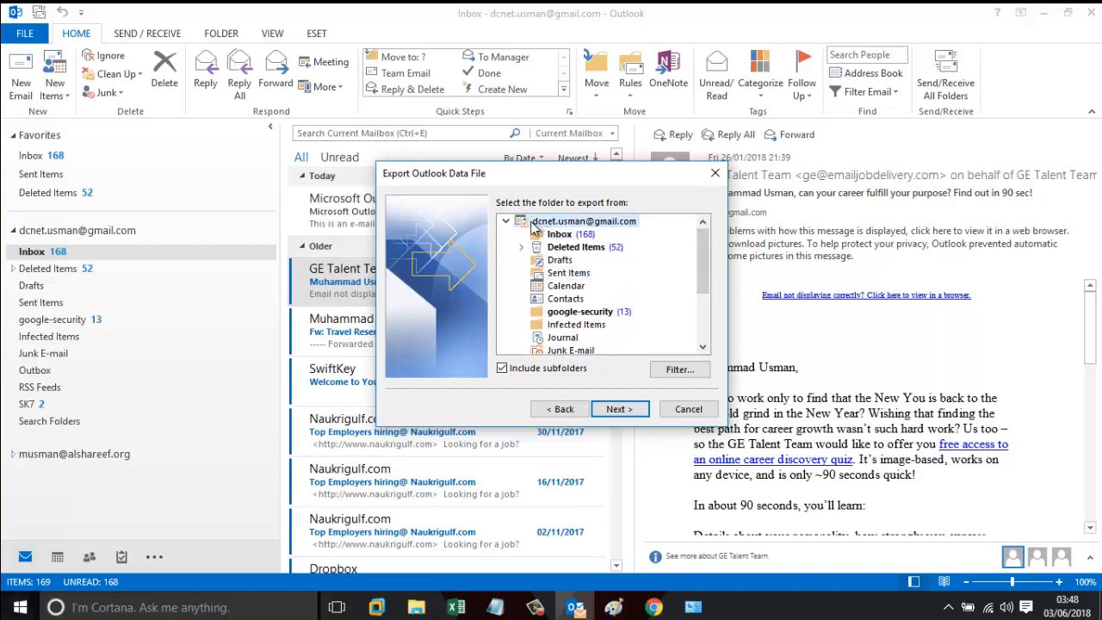
click(504, 370)
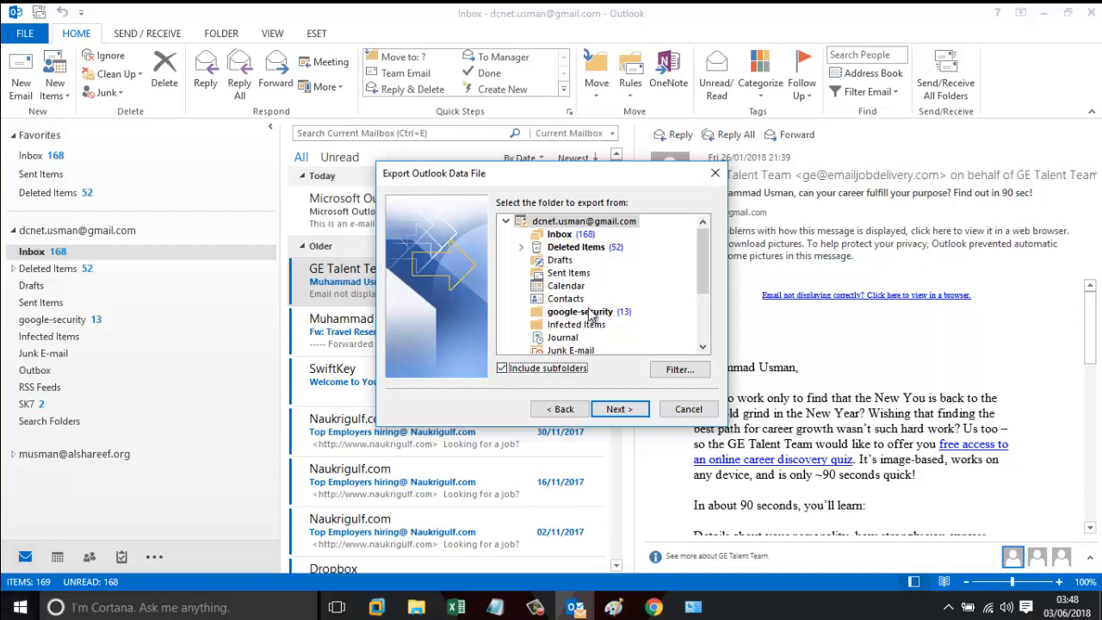
click(503, 369)
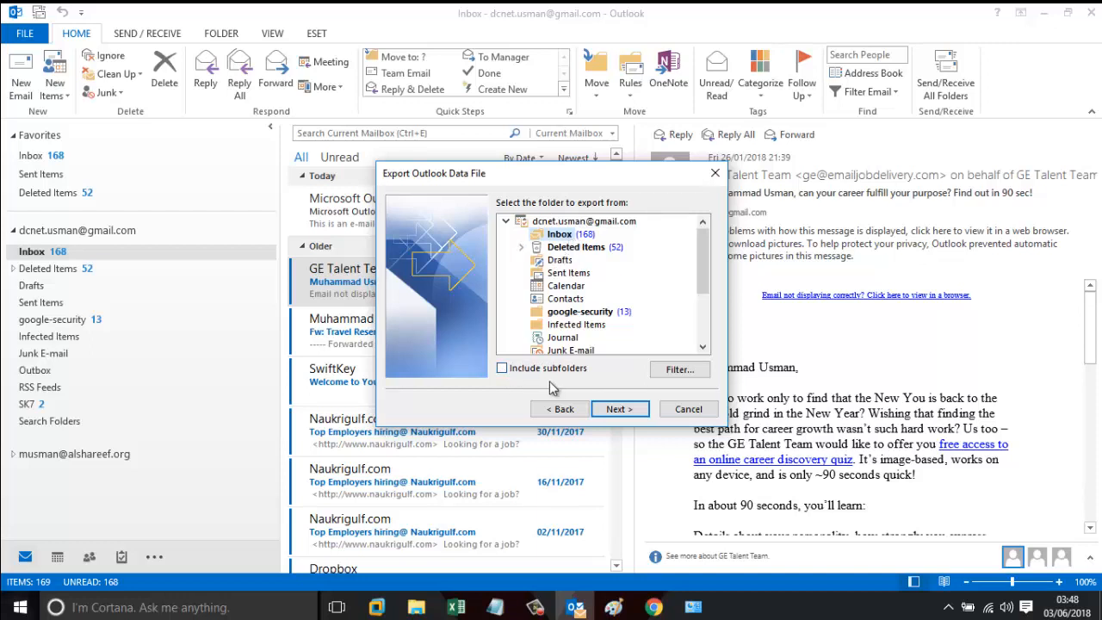
click(618, 409)
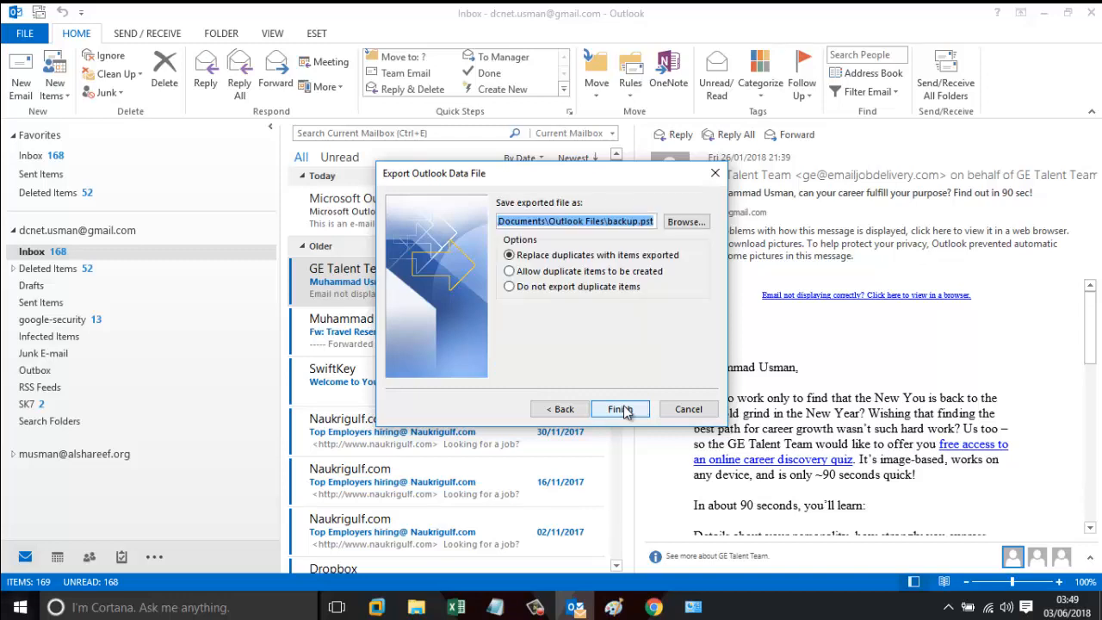
Step: Browse for the export file's save location and copy the path of the Outlook Files folder
click(685, 222)
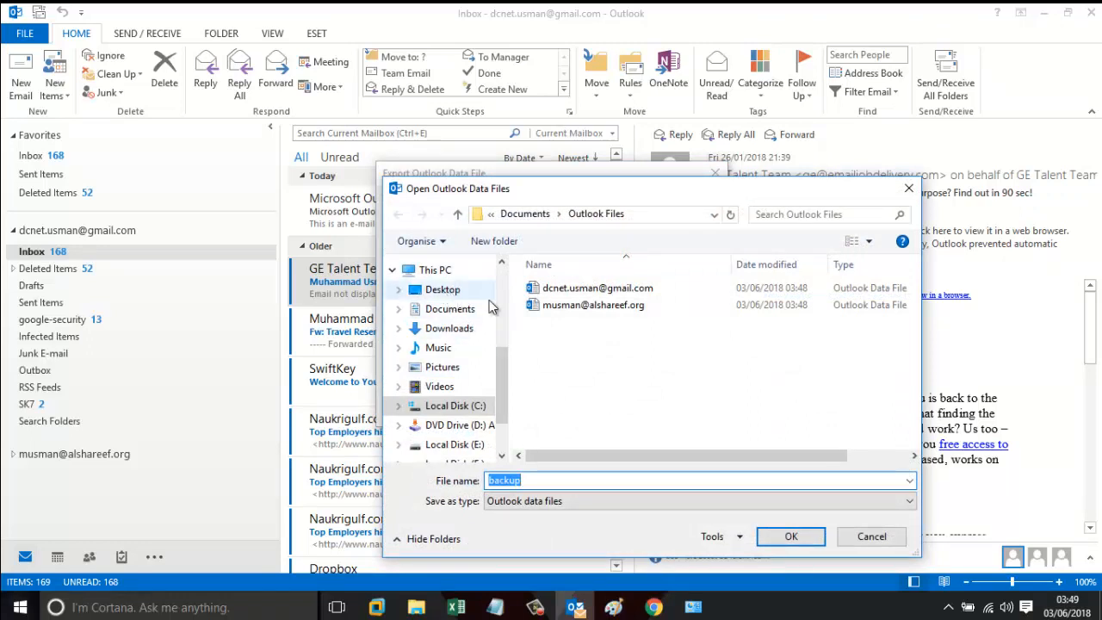
click(613, 343)
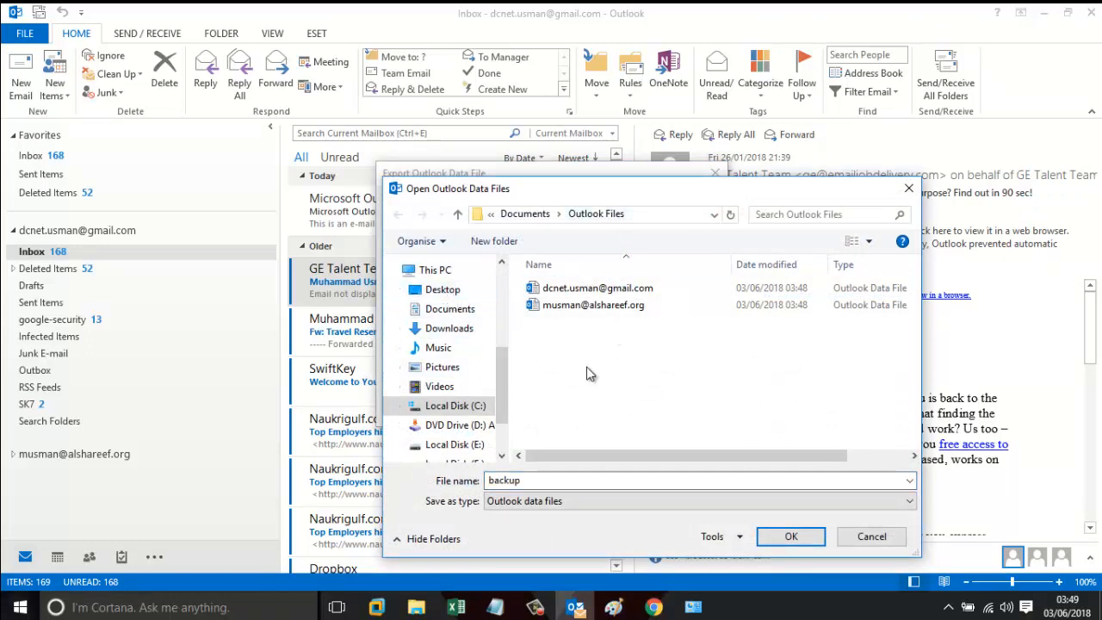
click(531, 480)
click(531, 480)
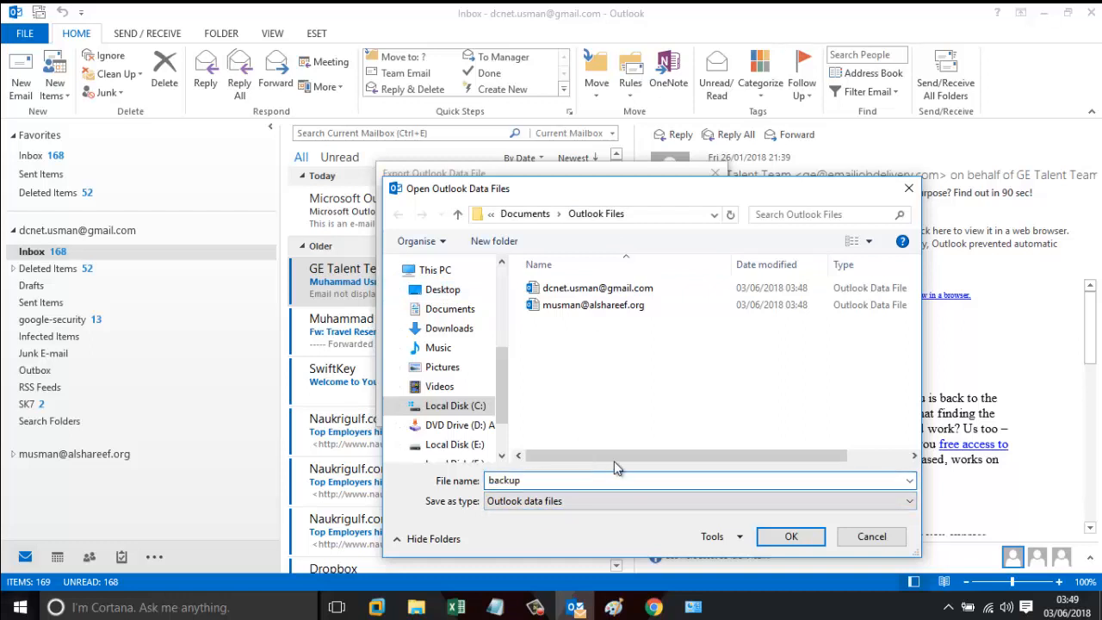
click(652, 214)
right_click(646, 216)
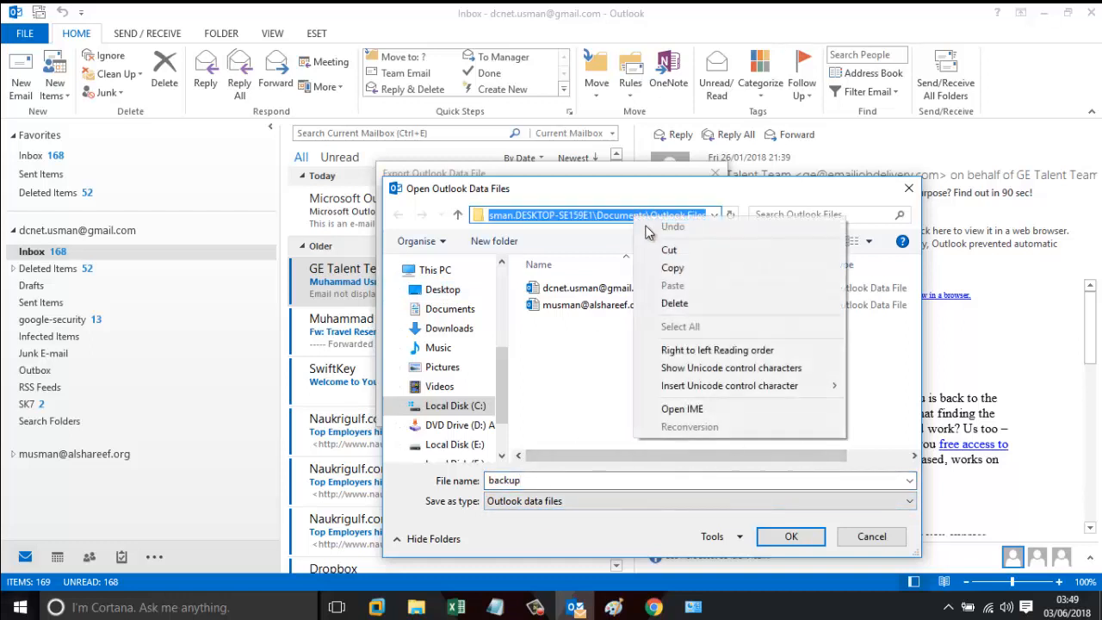
click(687, 271)
click(663, 384)
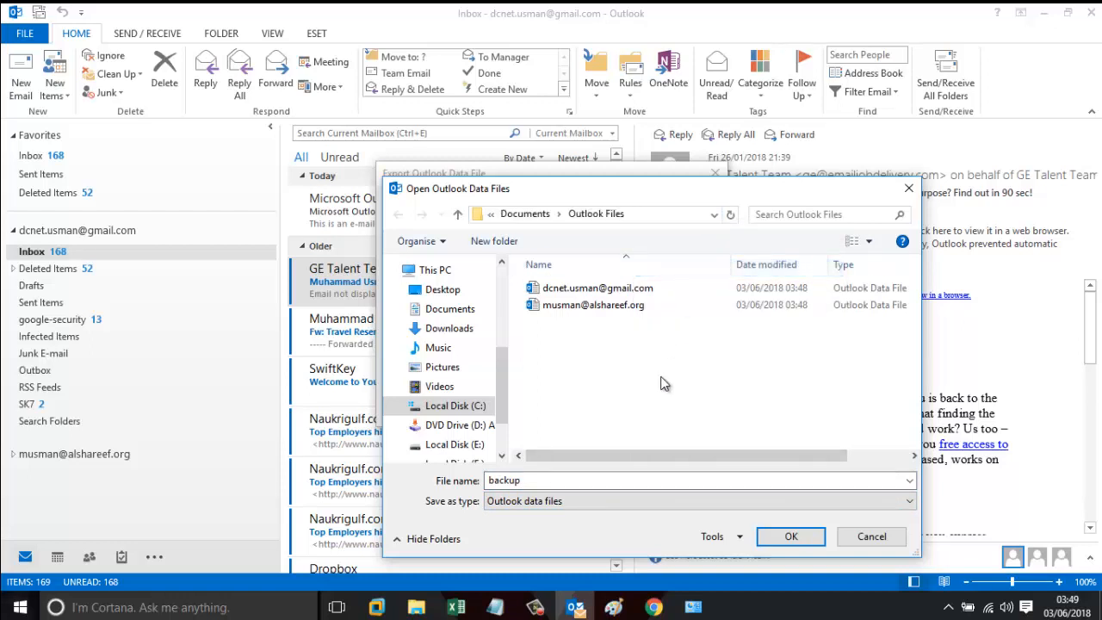
Step: Confirm backup as the export file name in the Outlook Files folder, saved as type Outlook data files
click(790, 535)
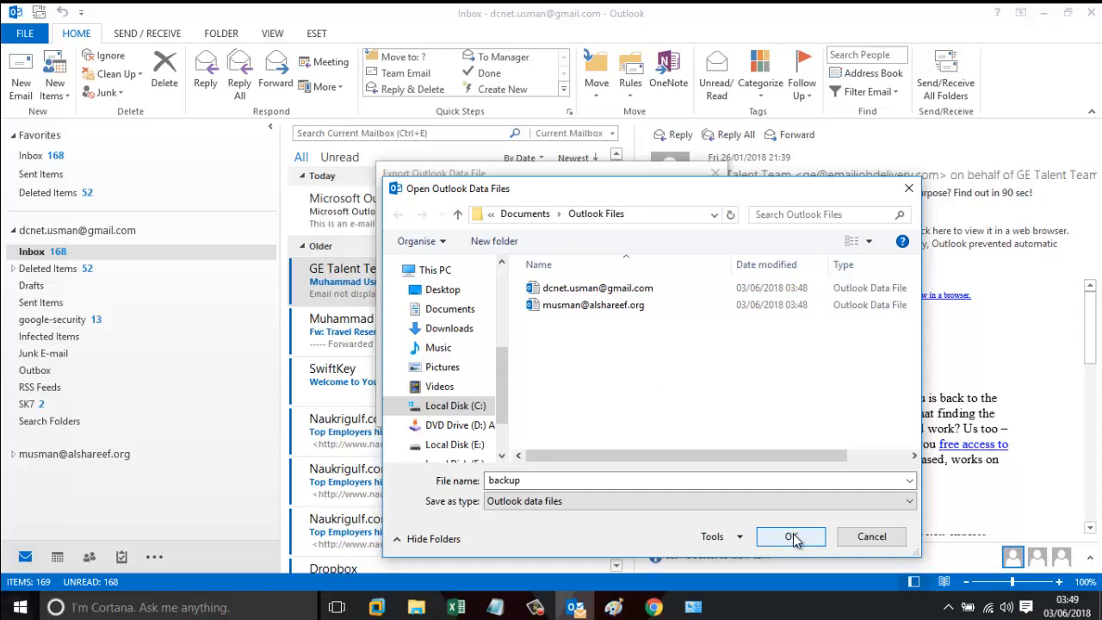
click(725, 505)
click(731, 518)
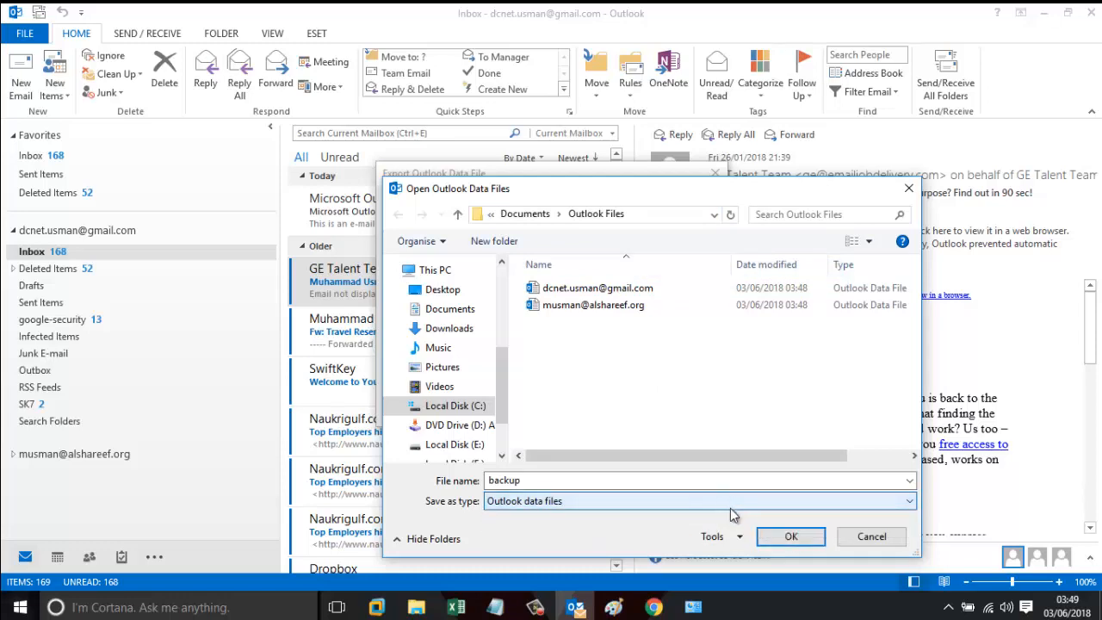
click(787, 535)
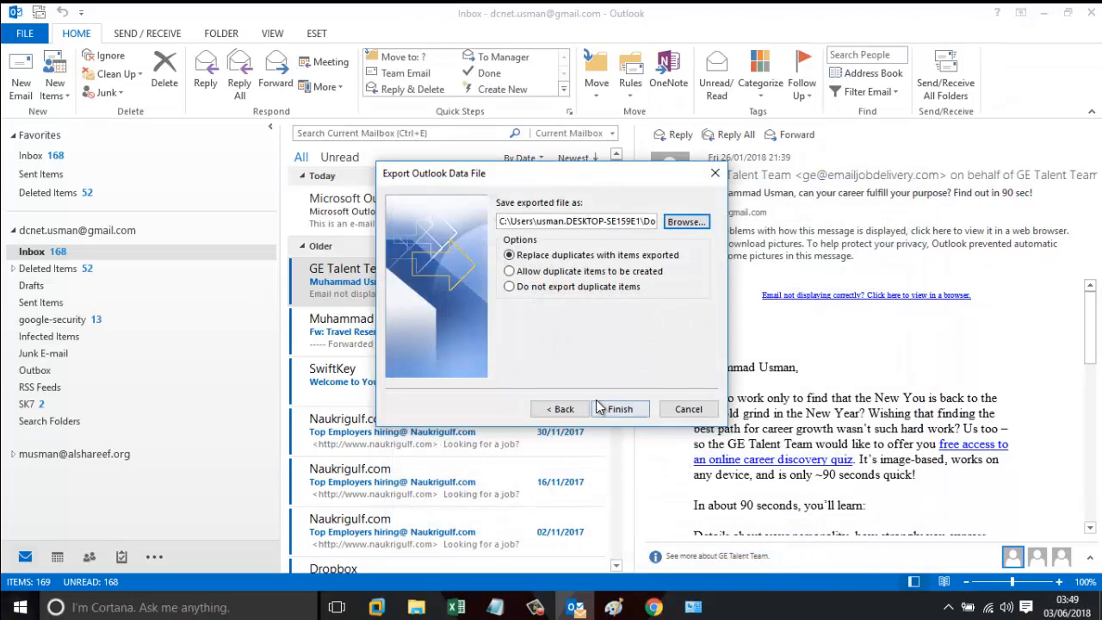
Step: Finish the export with duplicates replaced, leaving the data file's optional password and verify password fields empty
click(615, 406)
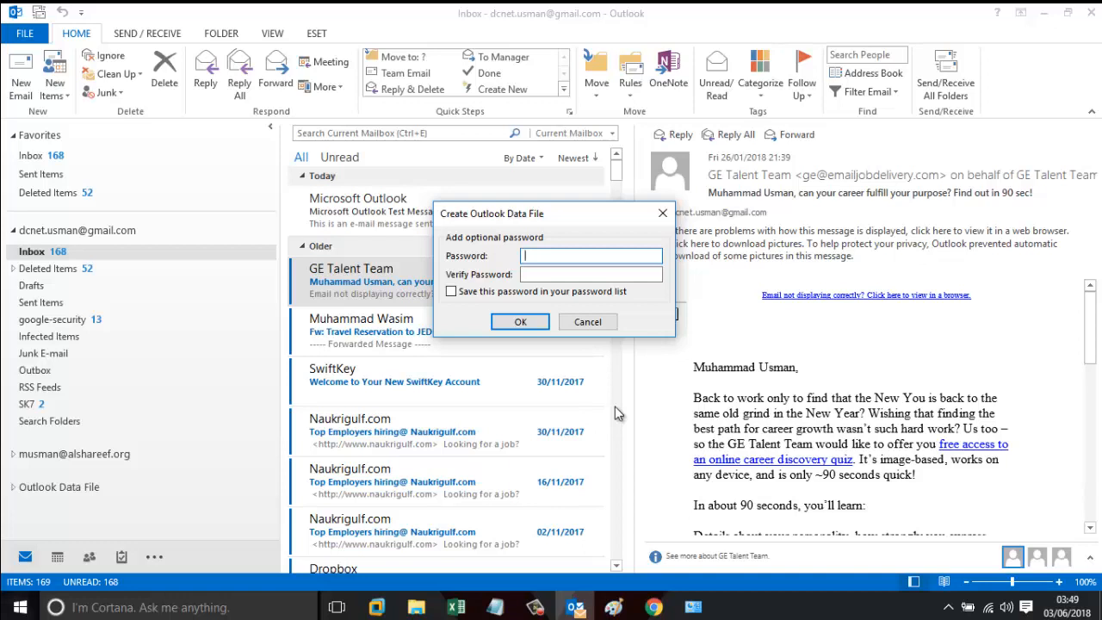
text(1)
key(BackSpace)
drag(452, 218, 495, 222)
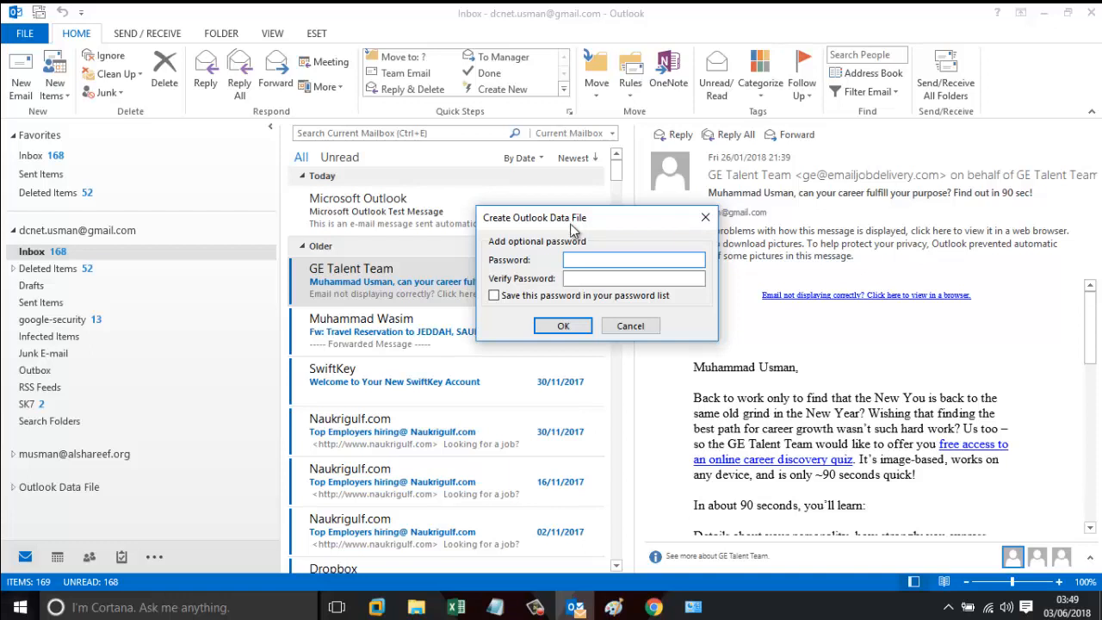
click(560, 334)
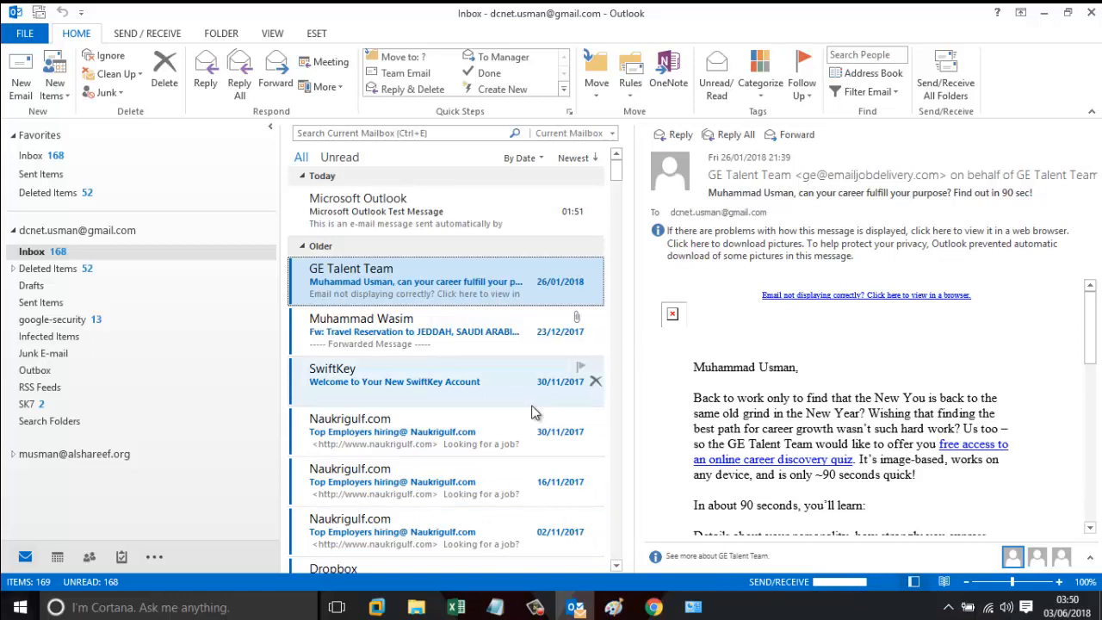
click(26, 34)
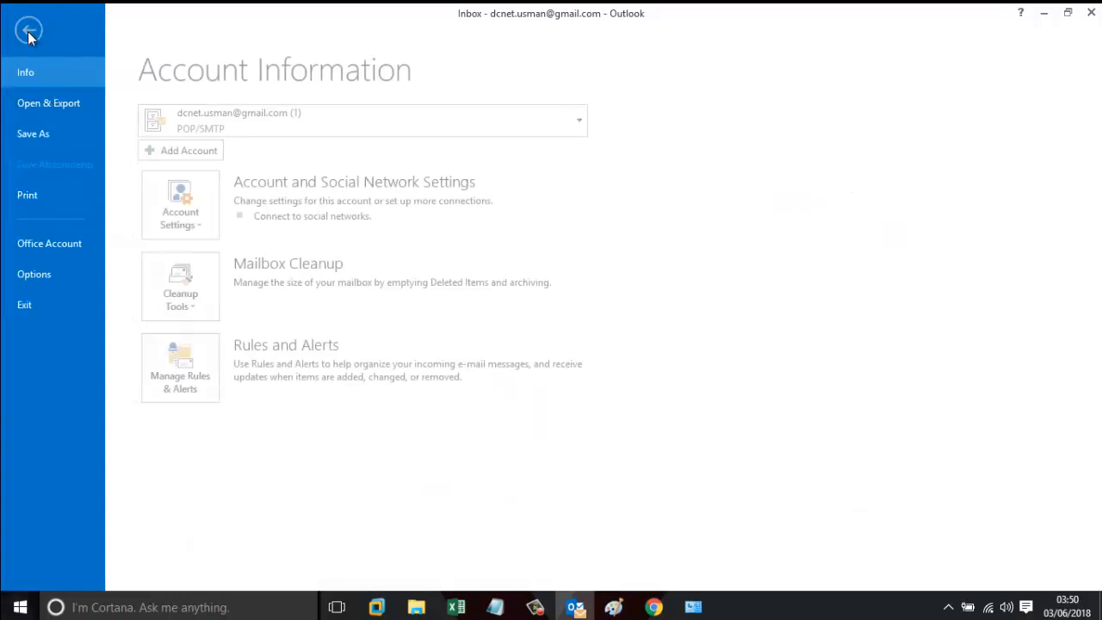
click(63, 104)
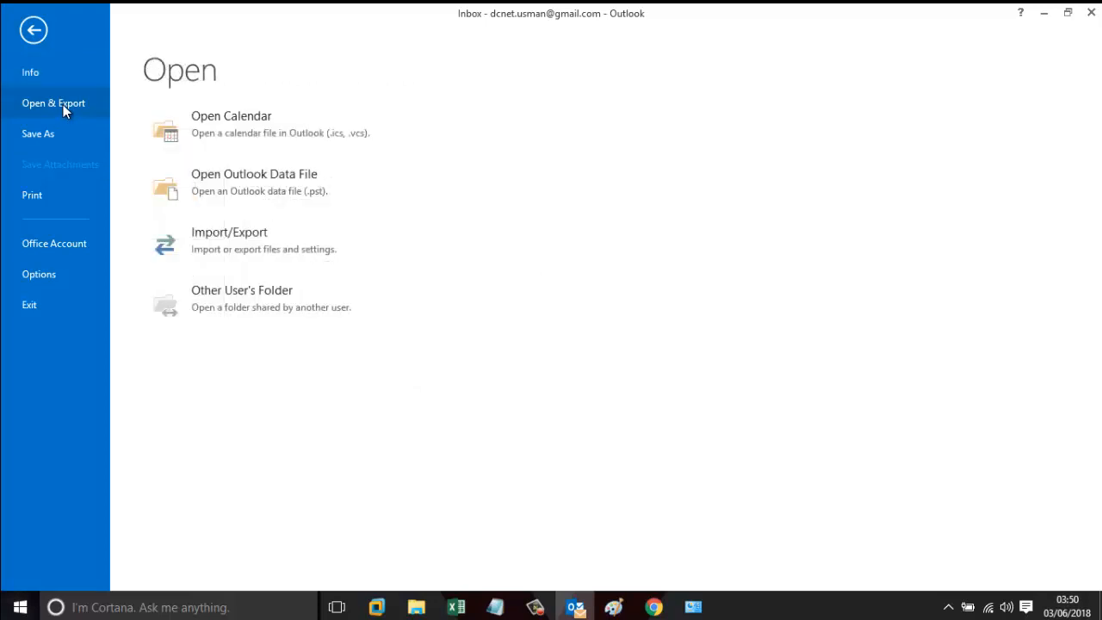
click(203, 245)
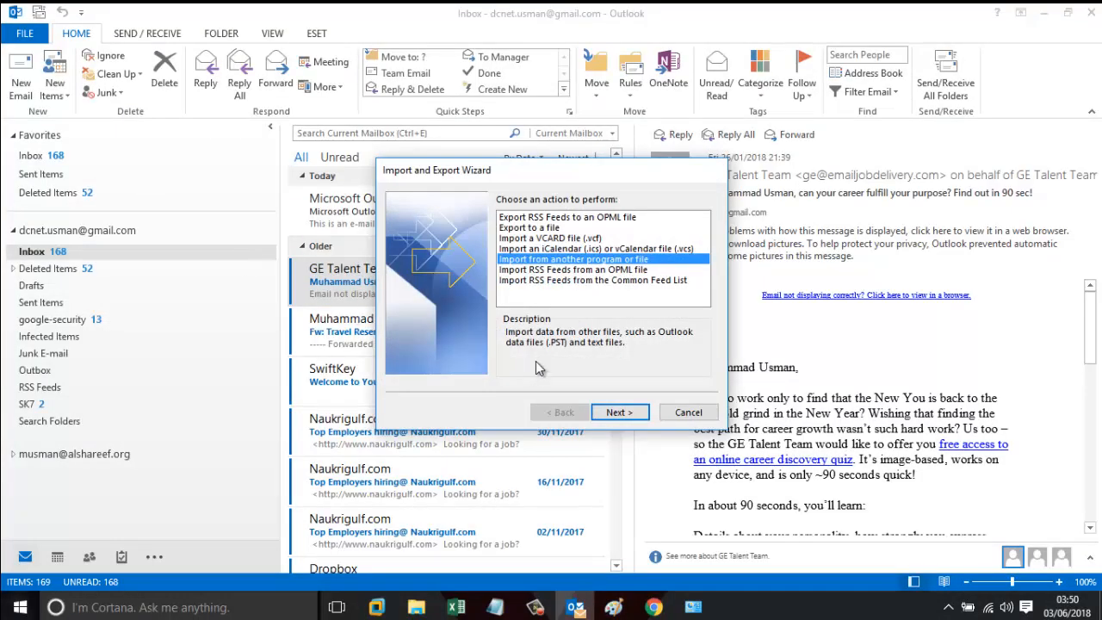
click(688, 412)
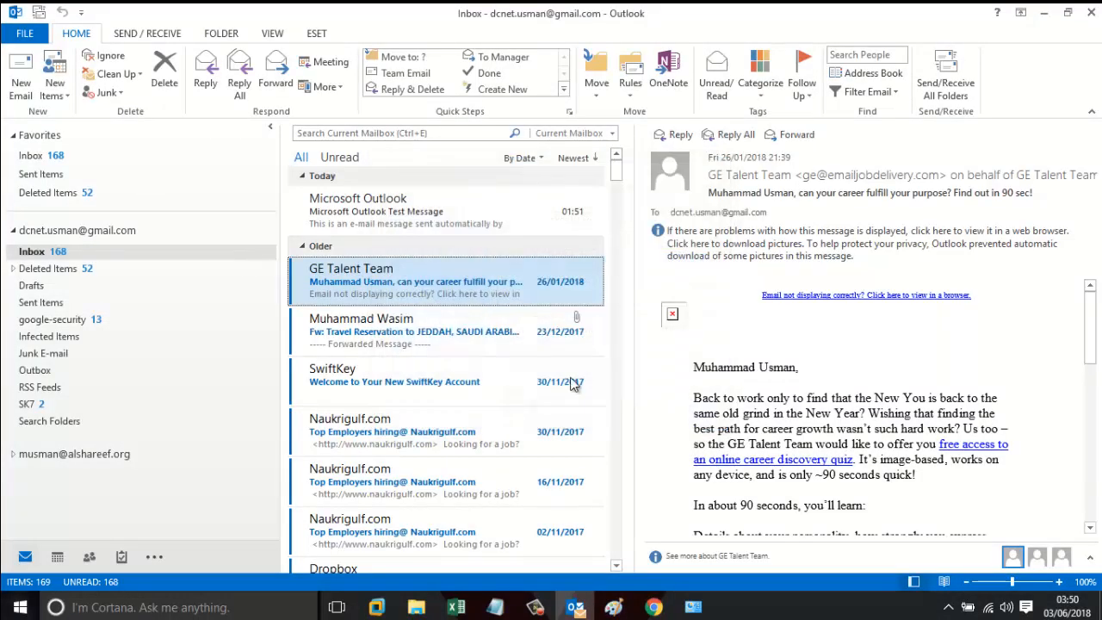
right_click(22, 43)
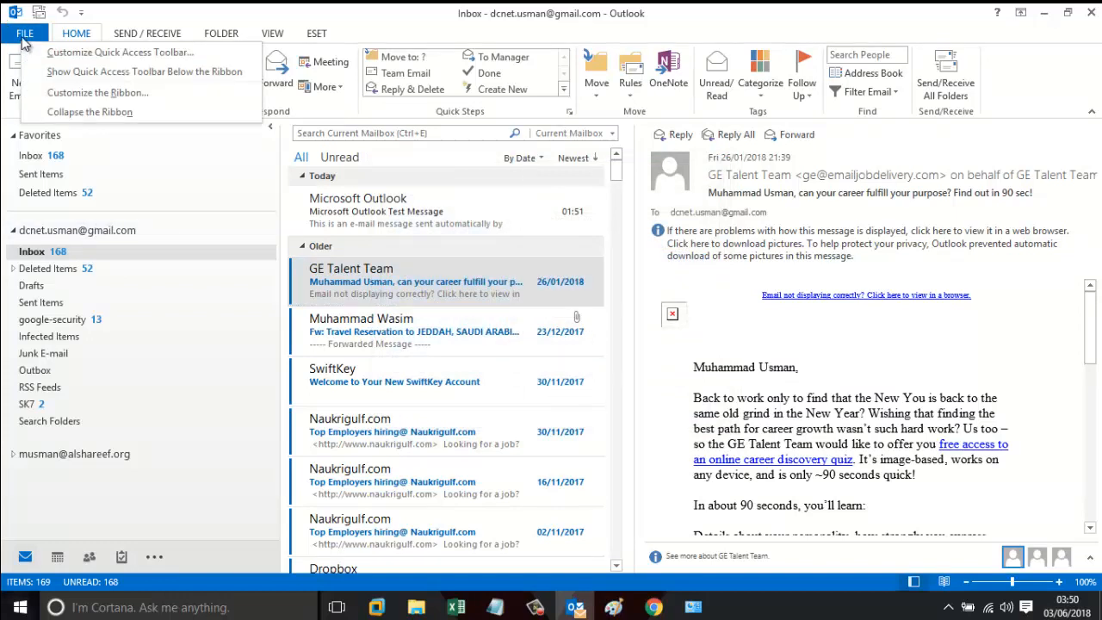
Step: Open the file location of the Gmail account's data file from the Data Files list in Account Settings
click(23, 37)
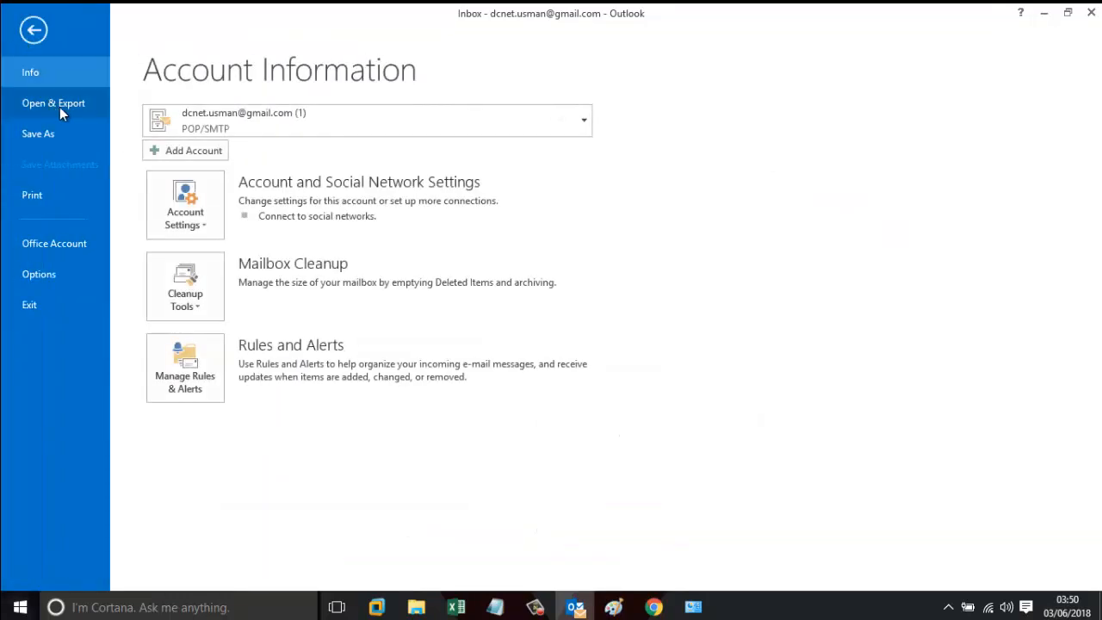
click(204, 211)
click(223, 264)
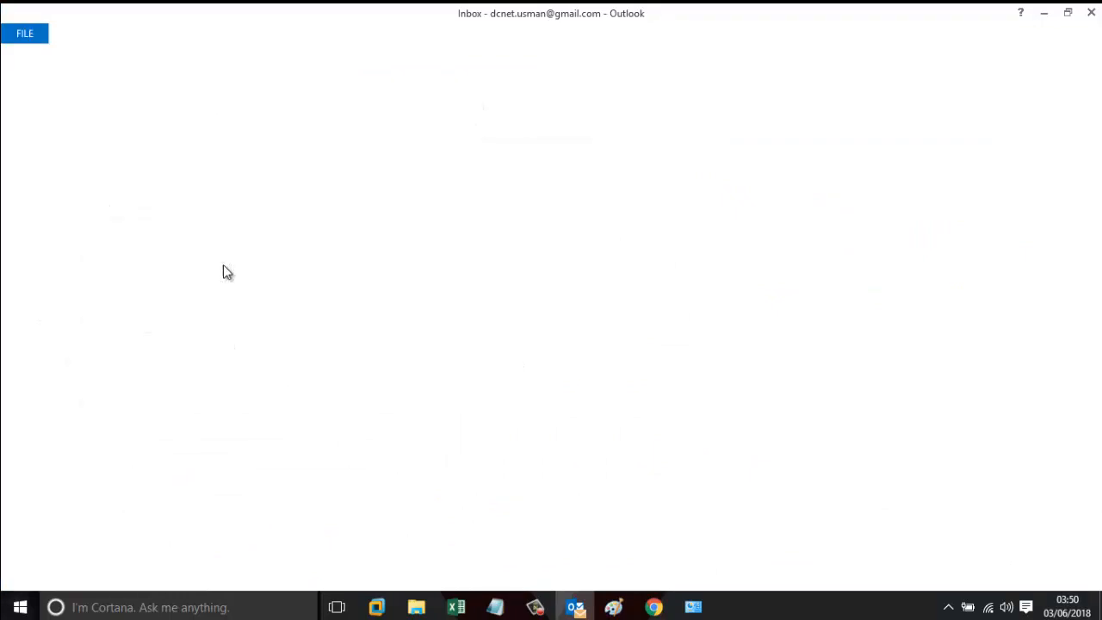
click(376, 187)
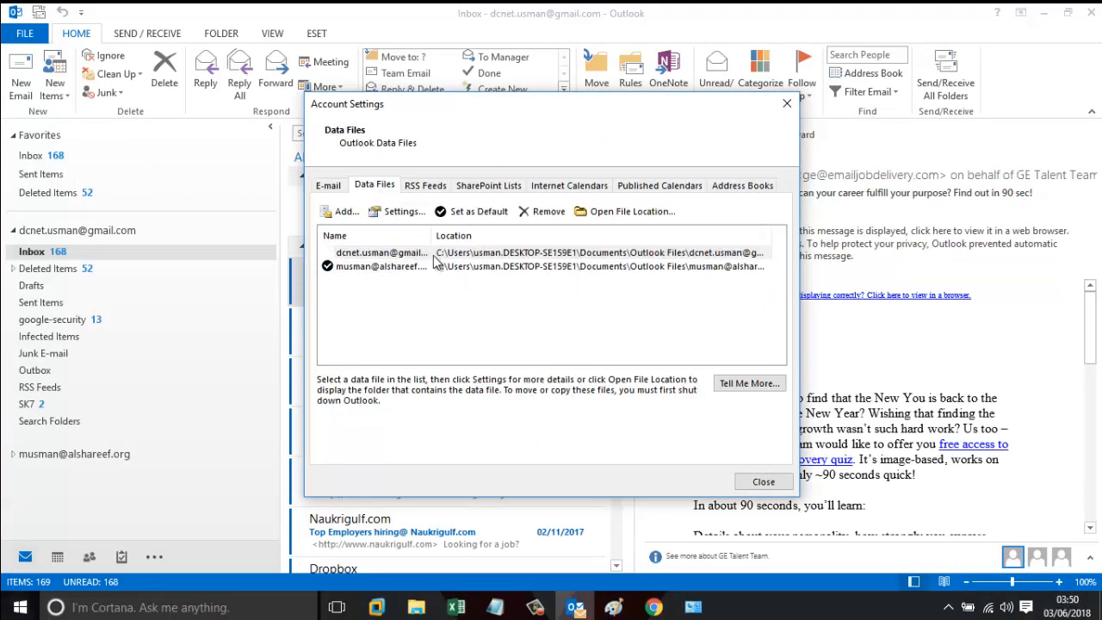
click(508, 255)
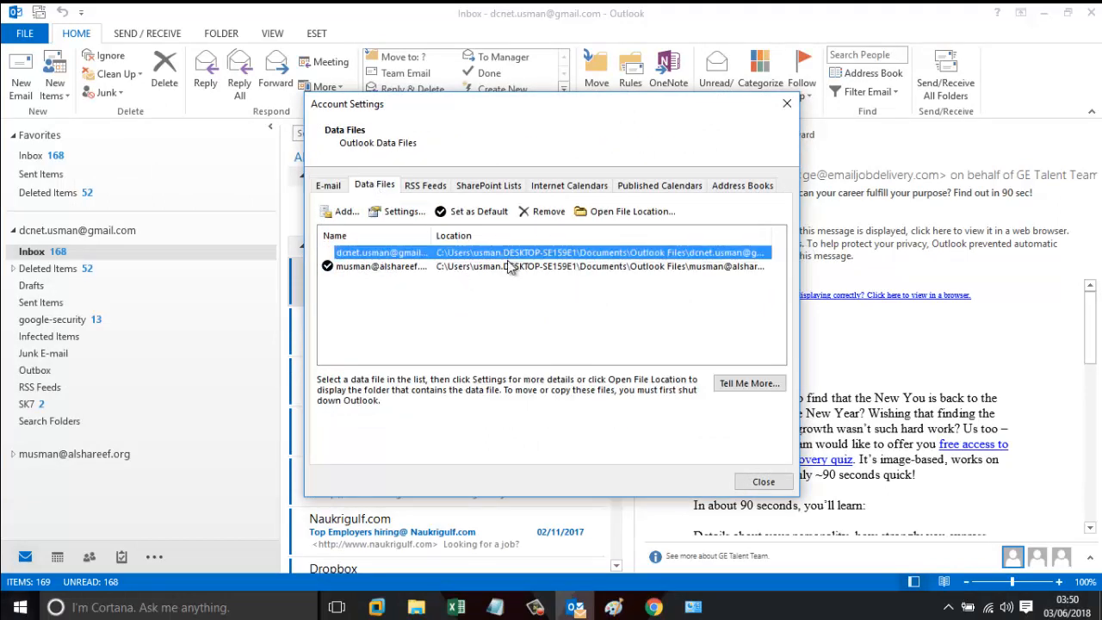
click(488, 269)
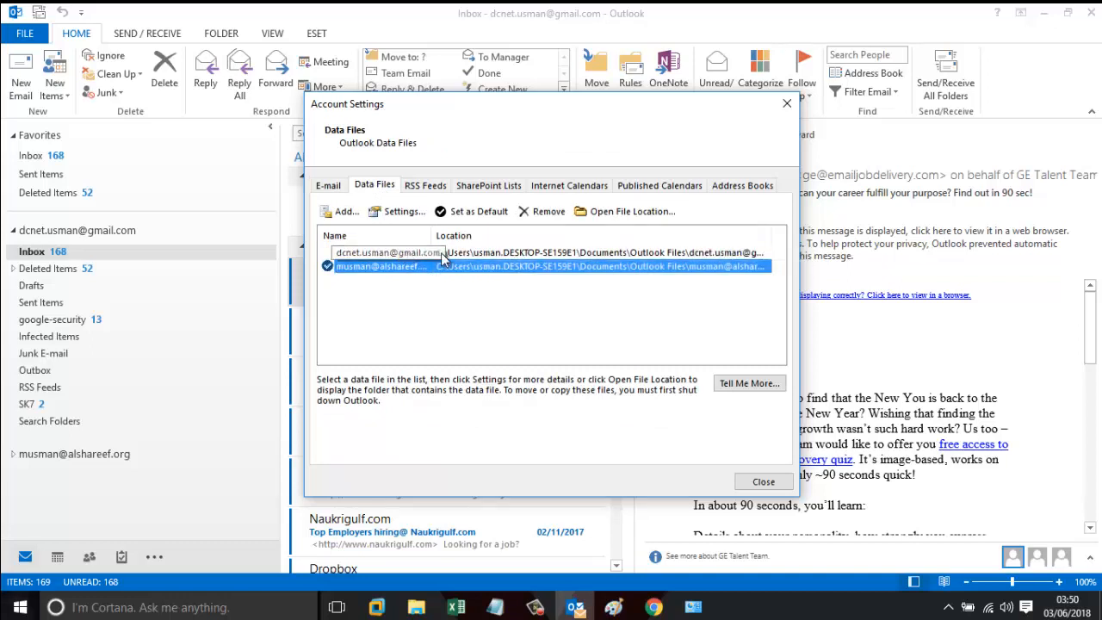
click(498, 254)
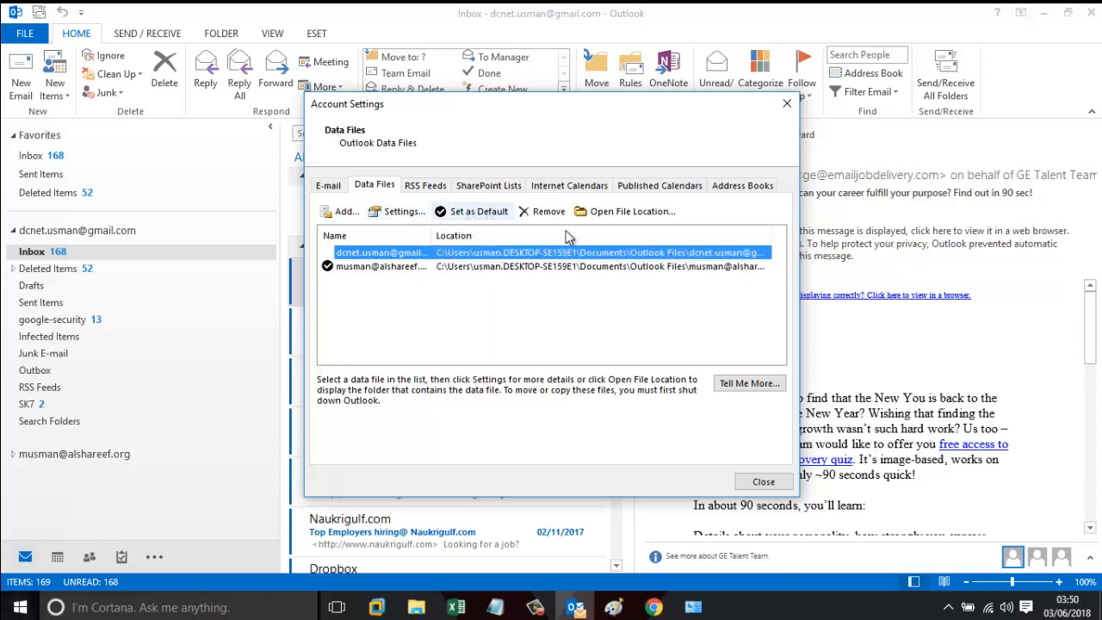
click(608, 213)
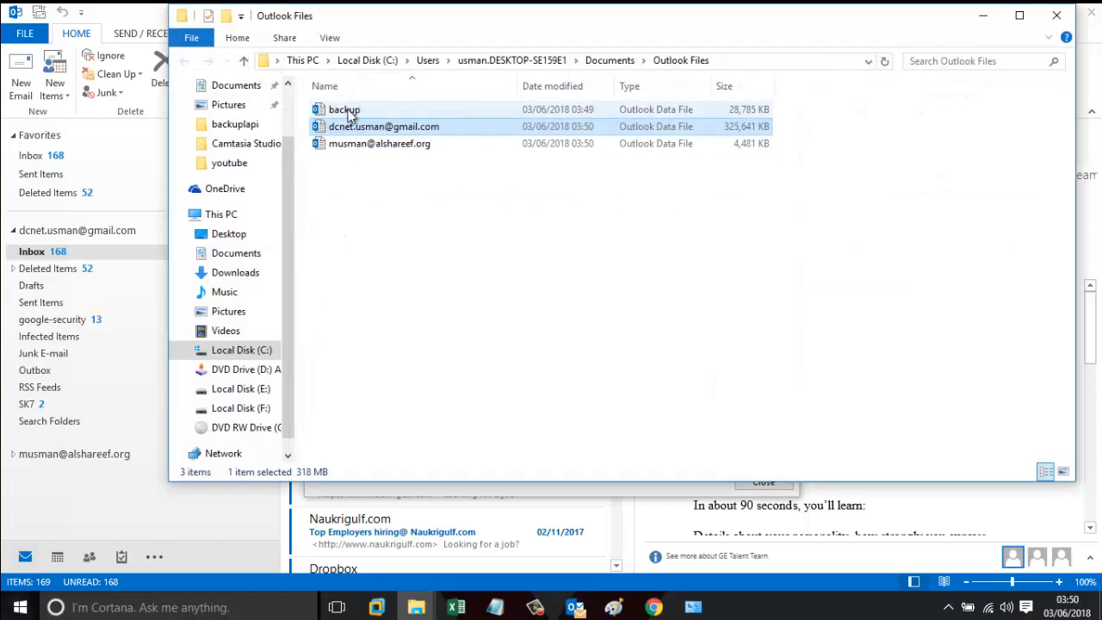
Step: Inspect the backup file and the Gmail account's data file in the Outlook Files folder, and close the folder window
click(343, 112)
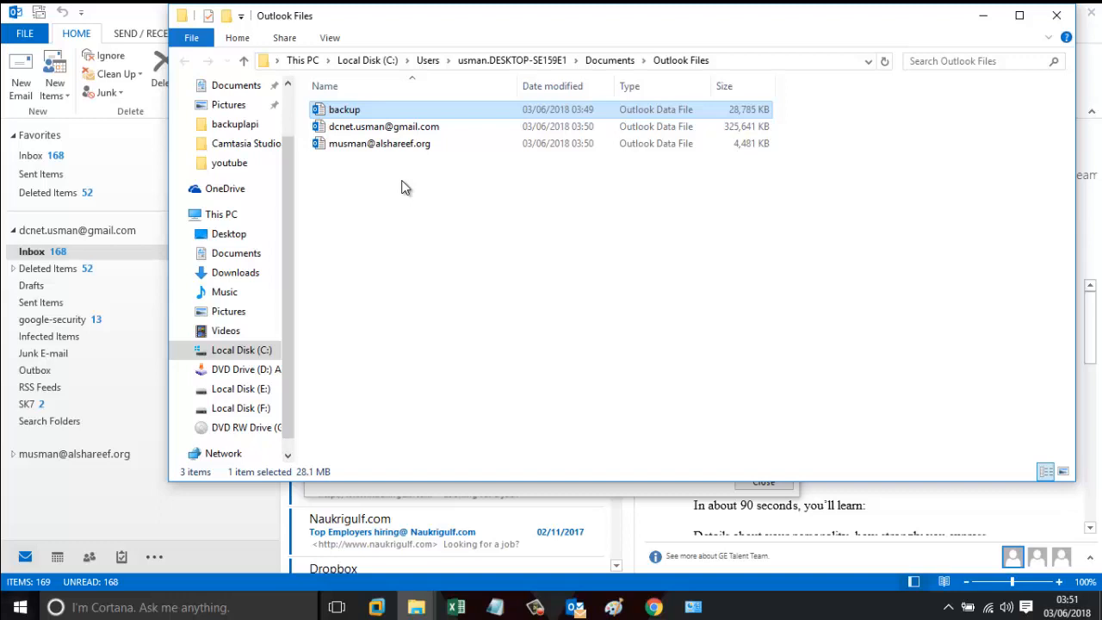
click(362, 129)
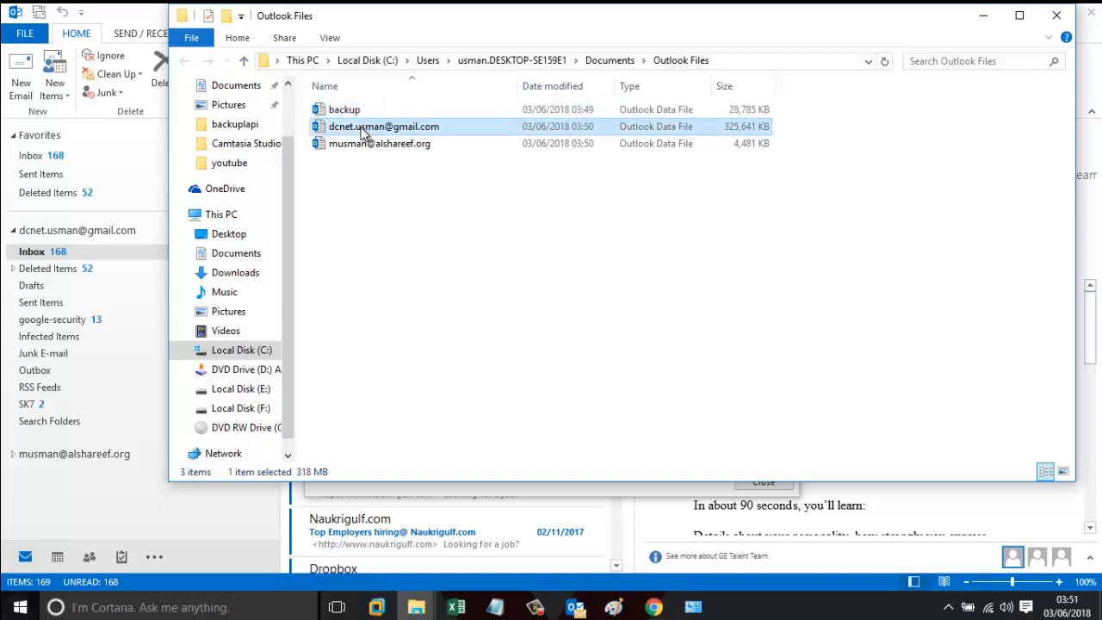
right_click(362, 129)
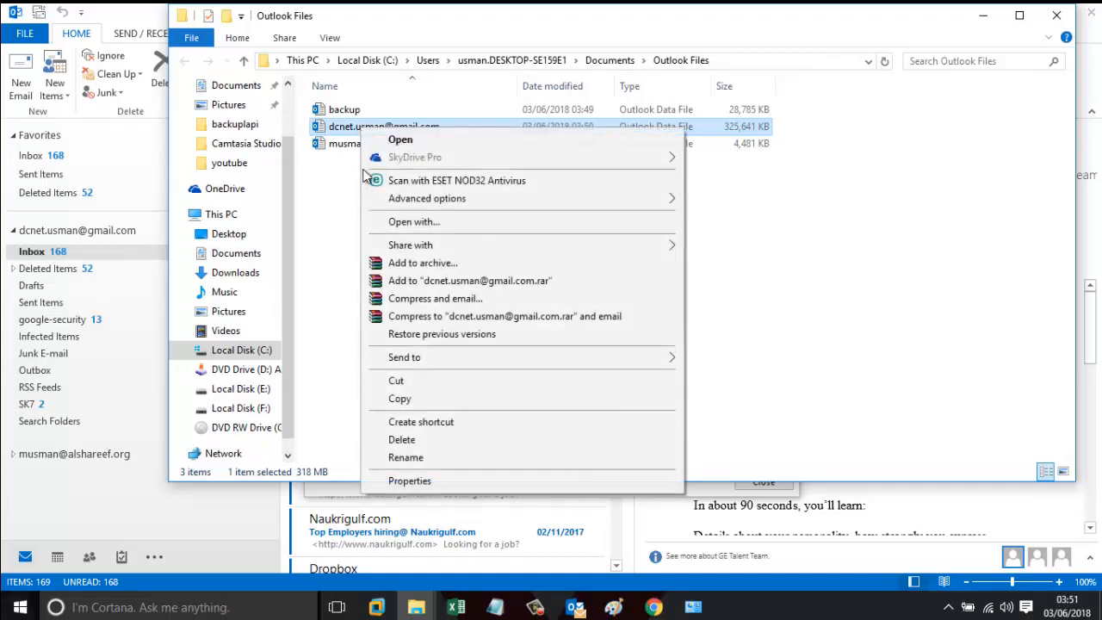
click(351, 252)
click(351, 258)
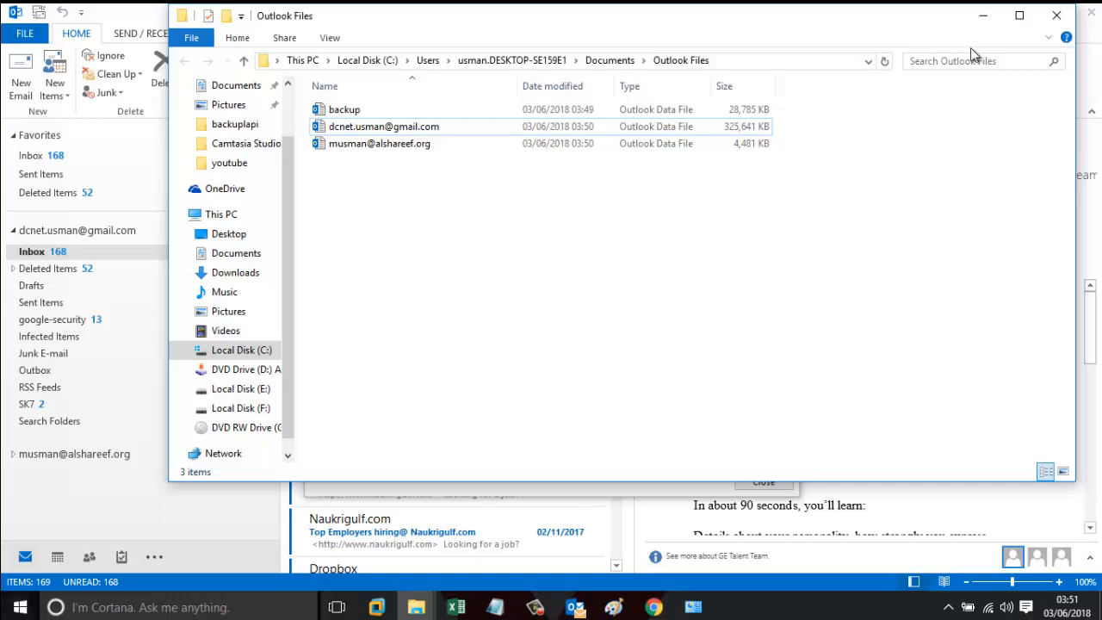
click(361, 114)
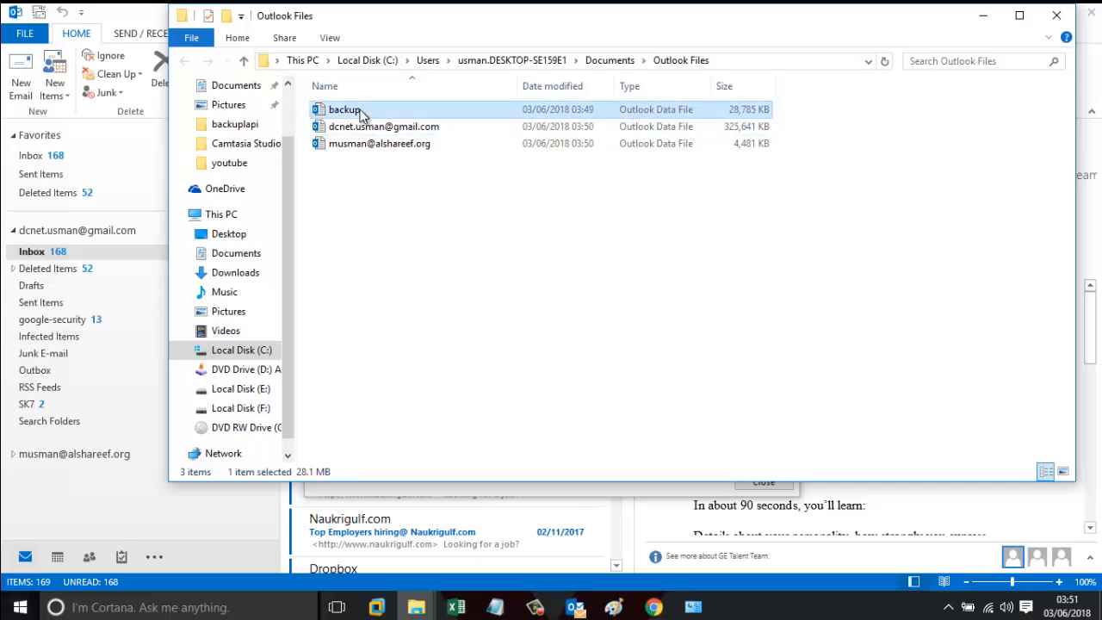
click(1057, 17)
click(329, 210)
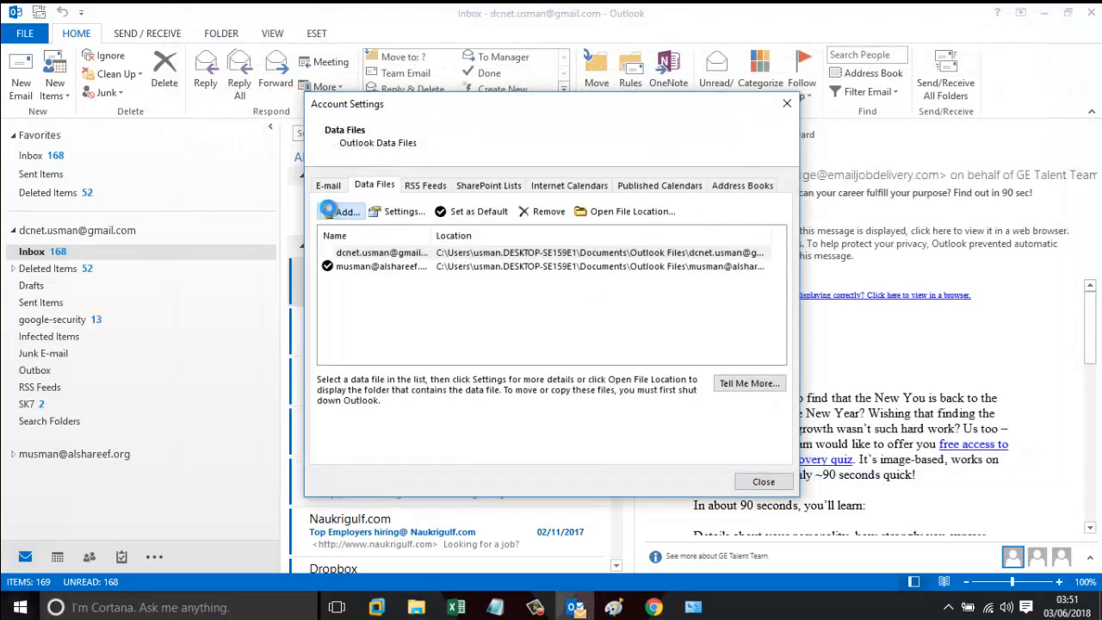
click(209, 184)
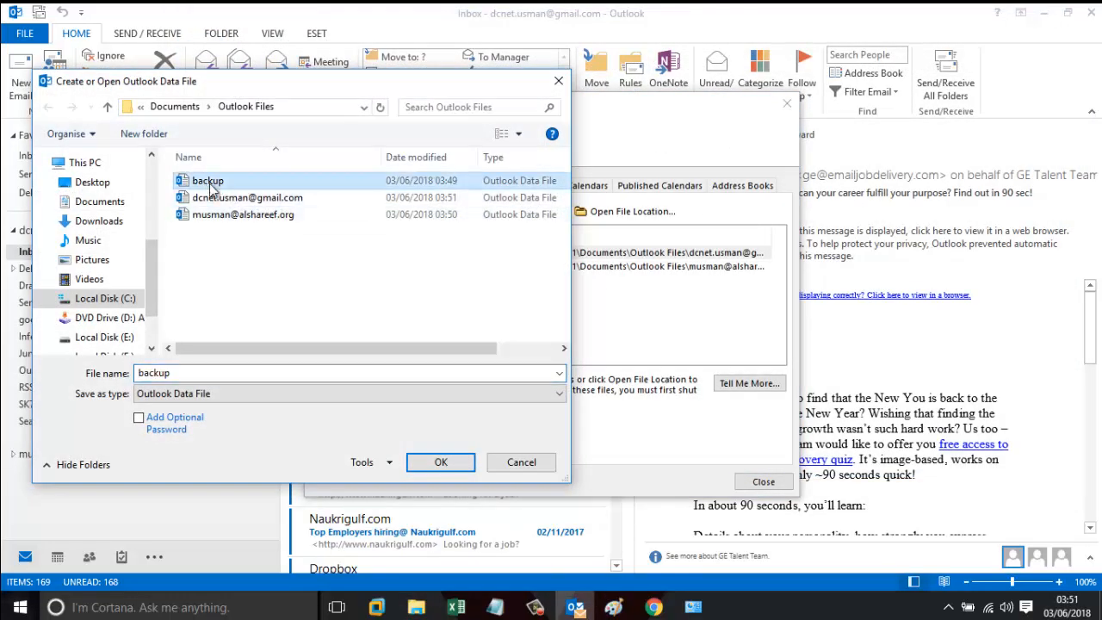
click(522, 462)
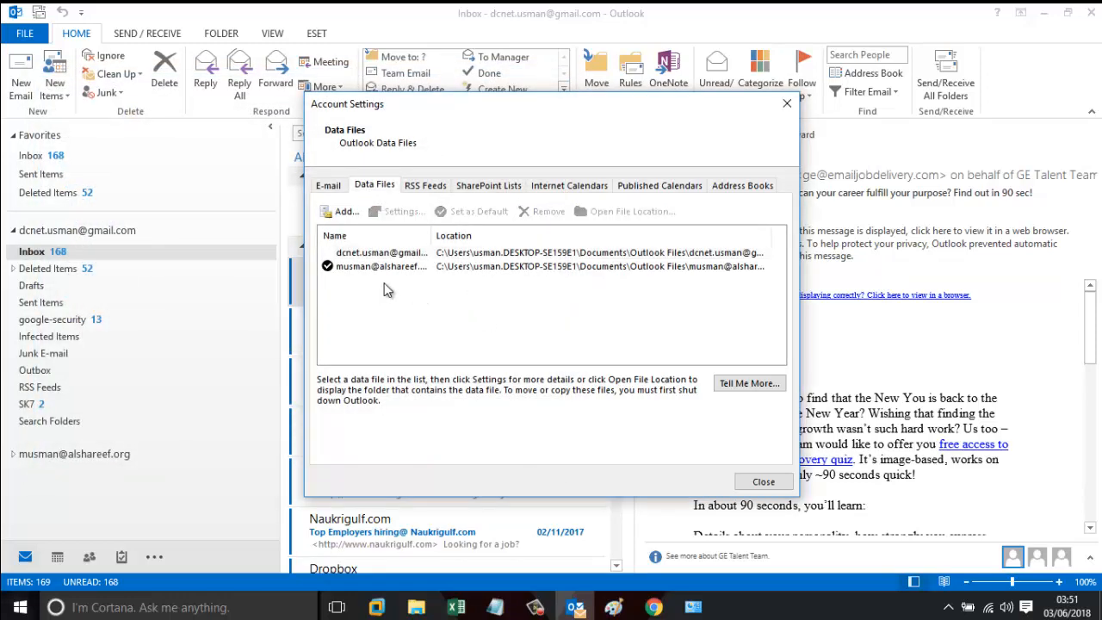
Step: Review the data files and the e-mail accounts with their delivery locations, and close Account Settings
click(454, 254)
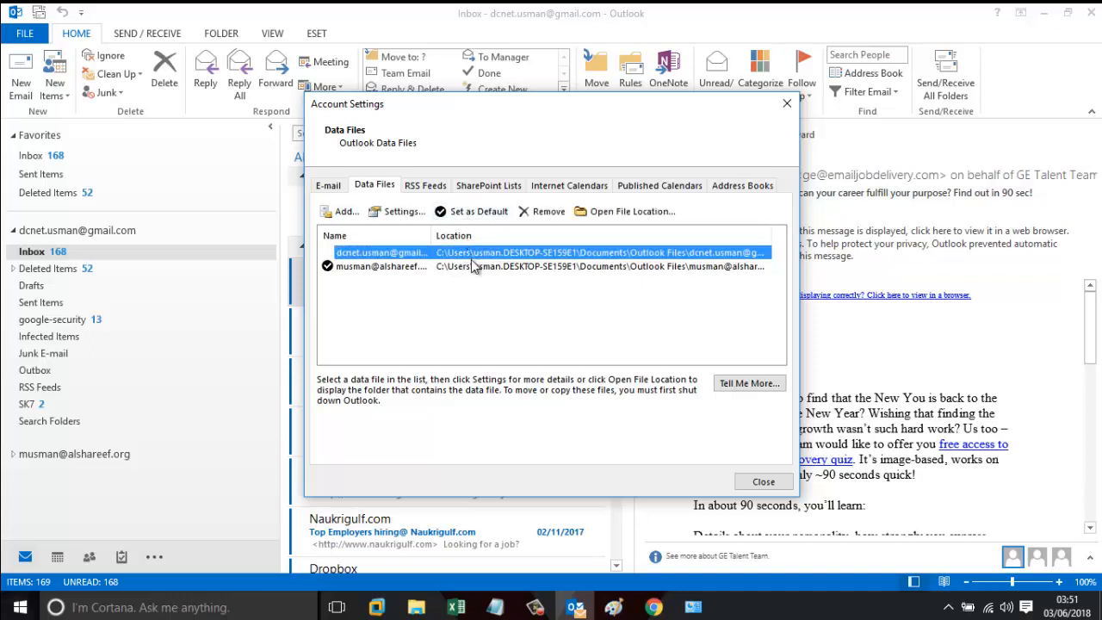
click(473, 267)
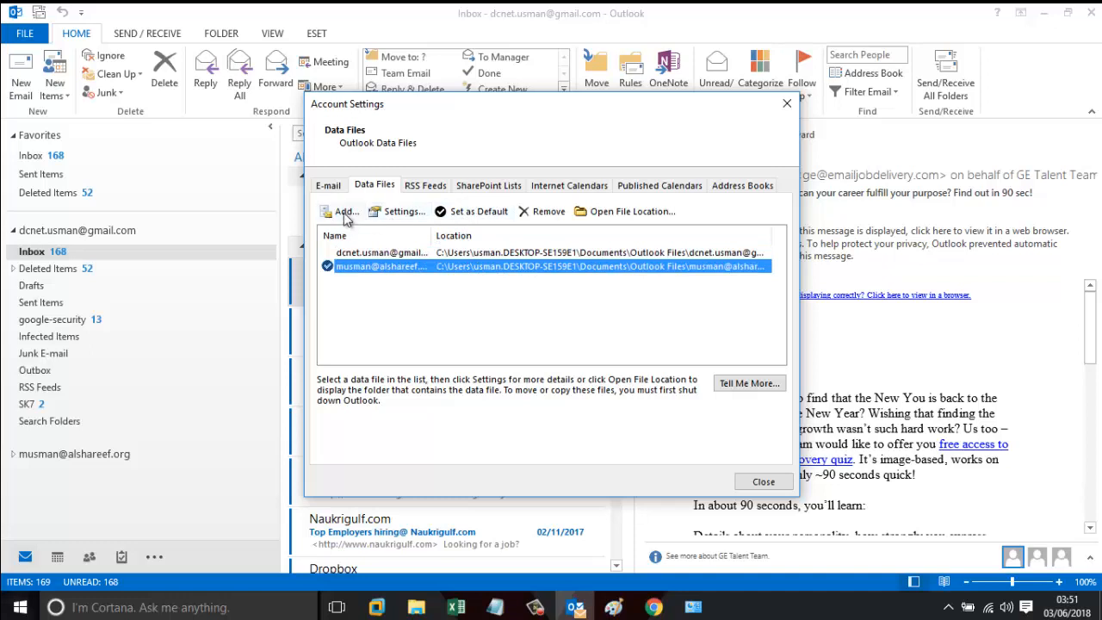
click(328, 186)
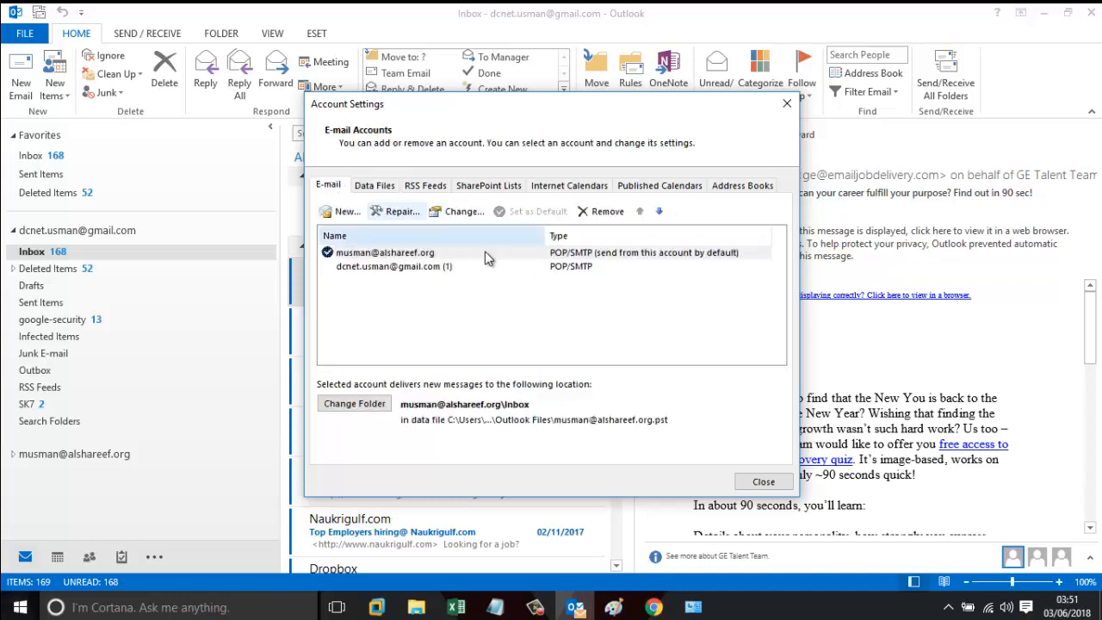
click(415, 255)
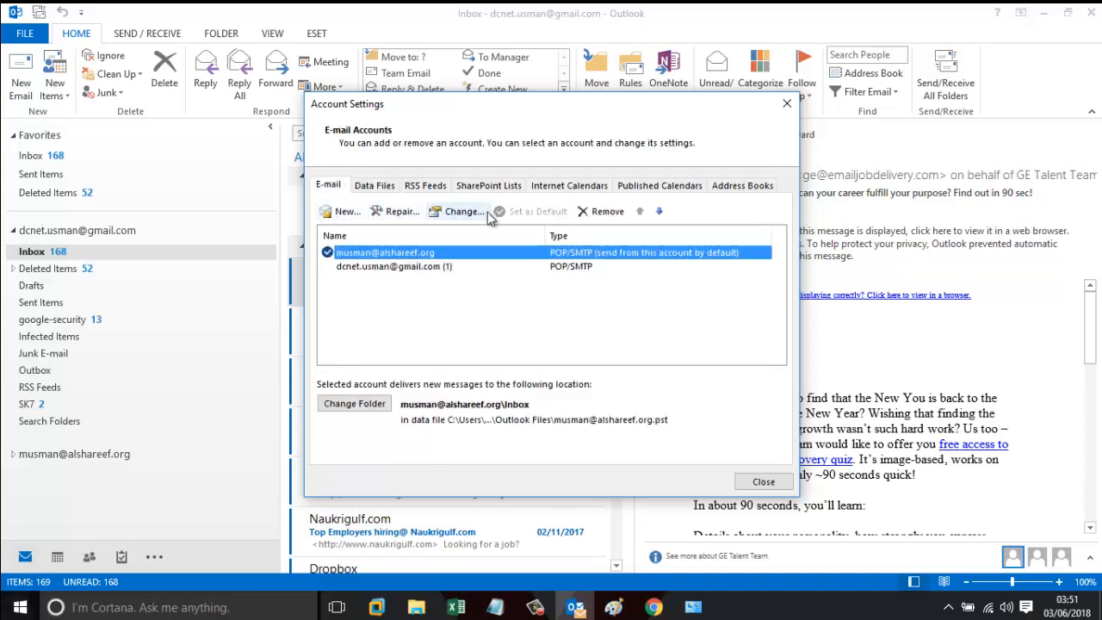
click(554, 268)
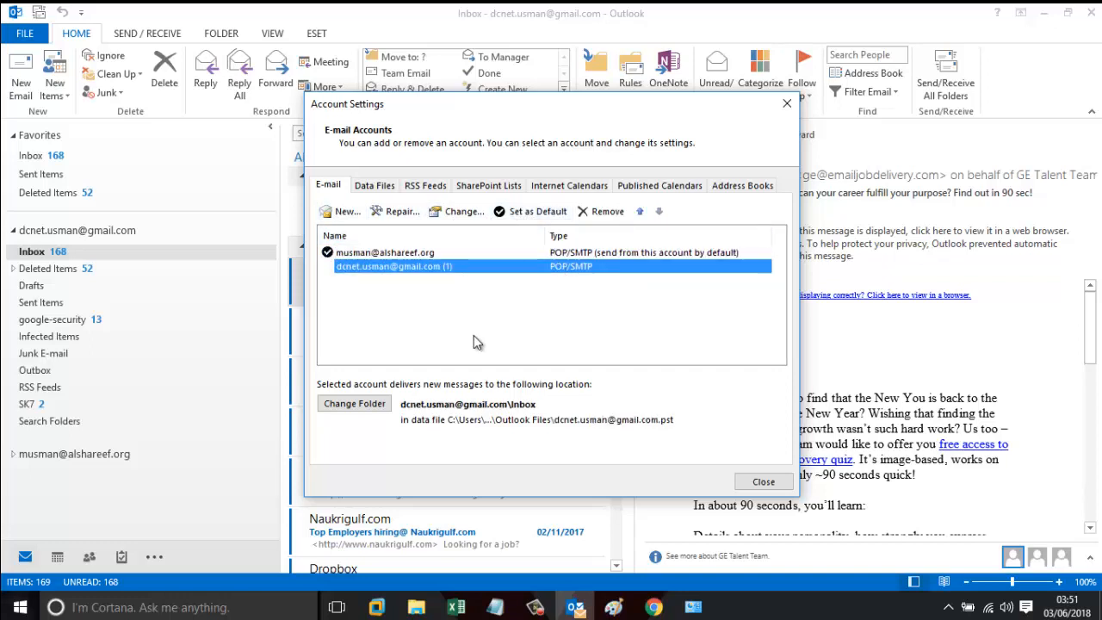
click(374, 191)
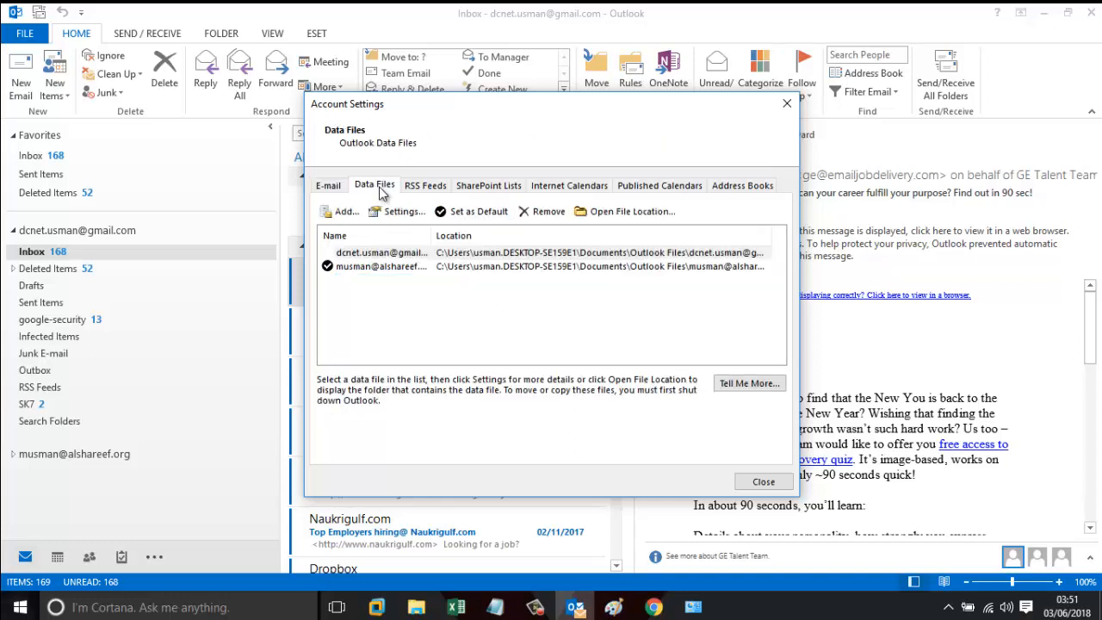
click(328, 189)
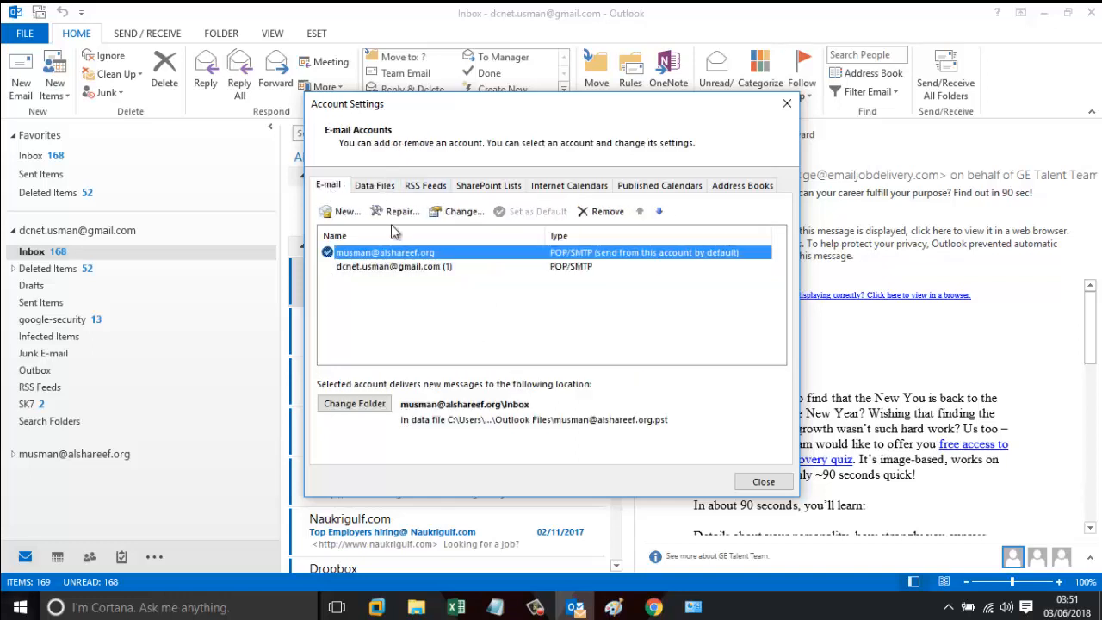
click(763, 483)
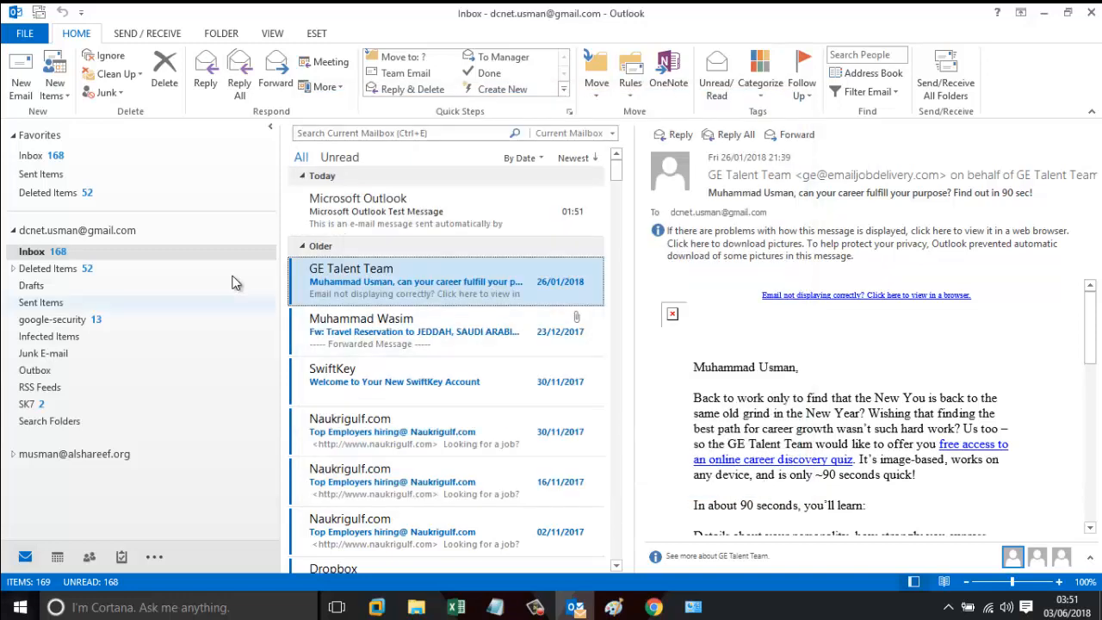
Step: Start adding a new account with manual setup and POP or IMAP as the service, continuing to the account settings form
click(29, 35)
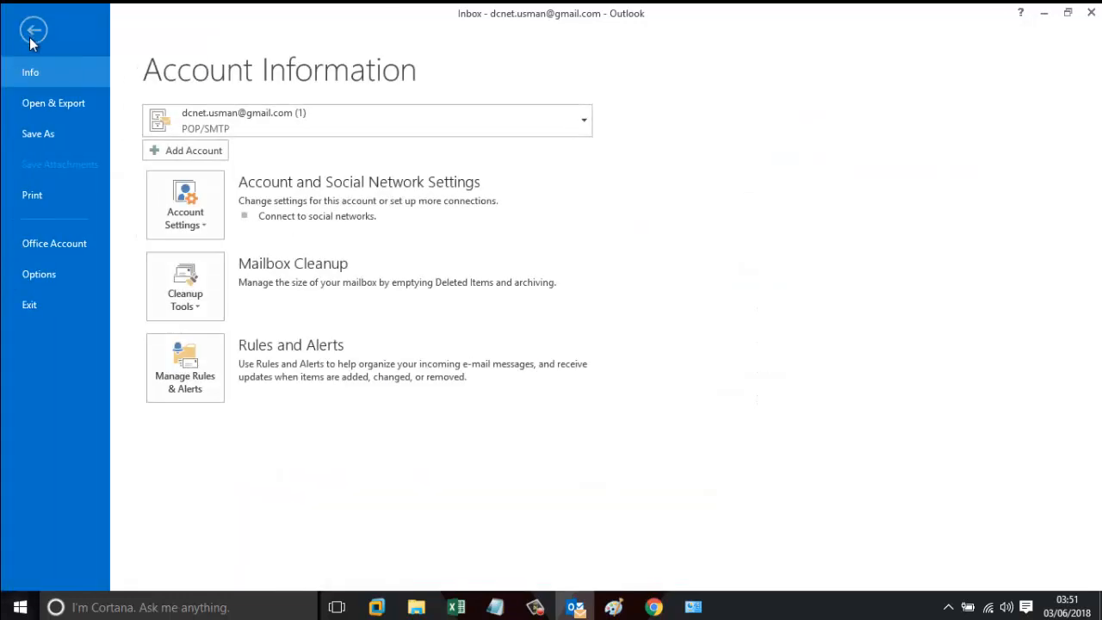
click(196, 148)
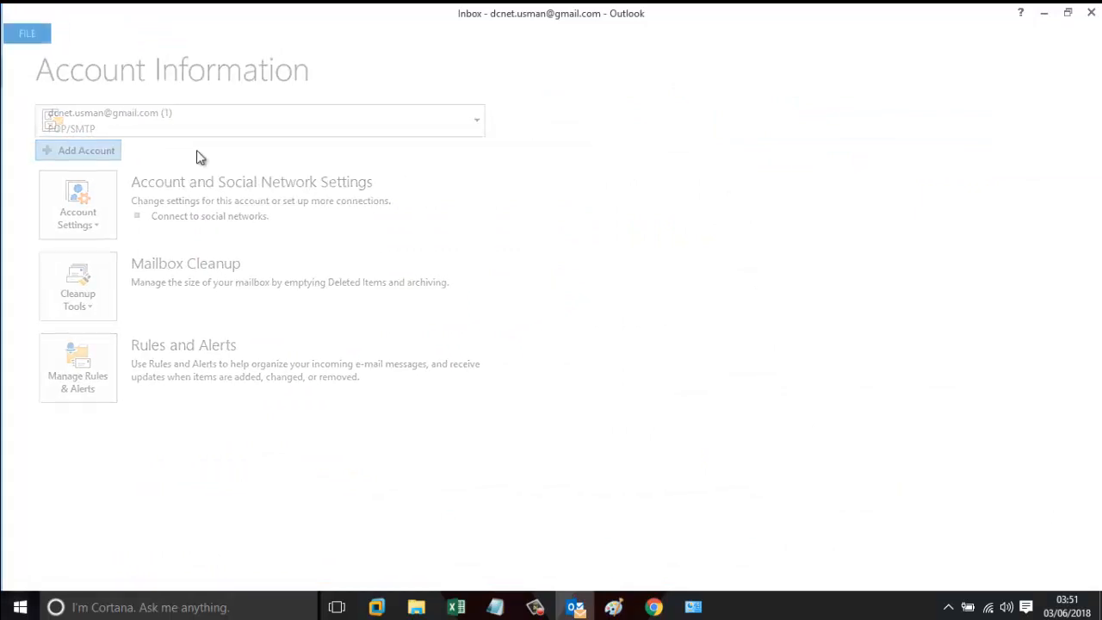
click(107, 341)
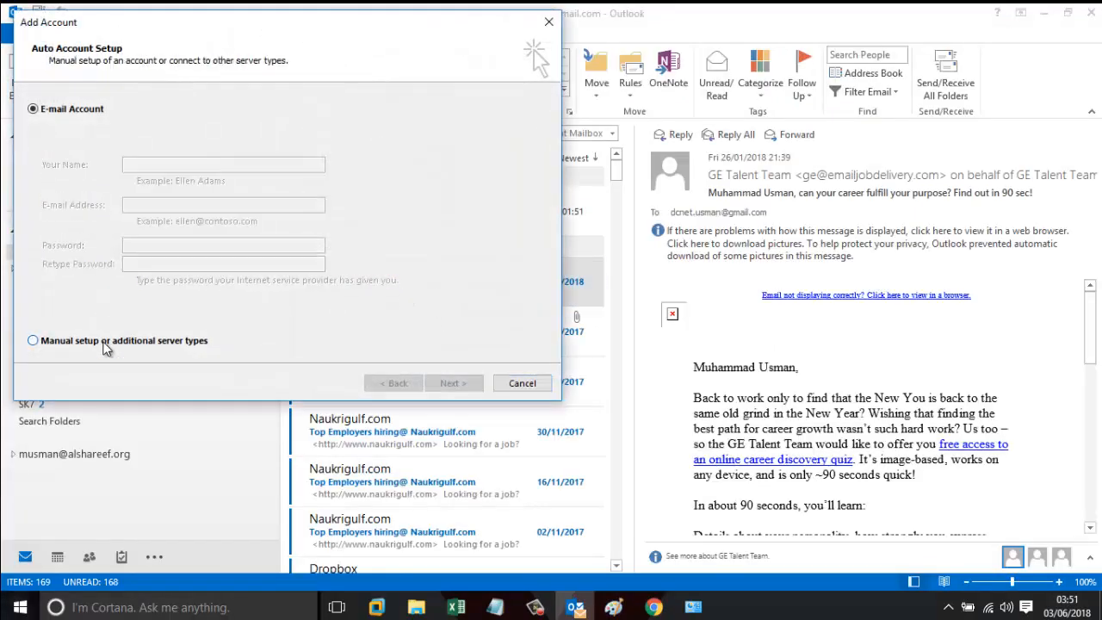
click(447, 383)
click(114, 174)
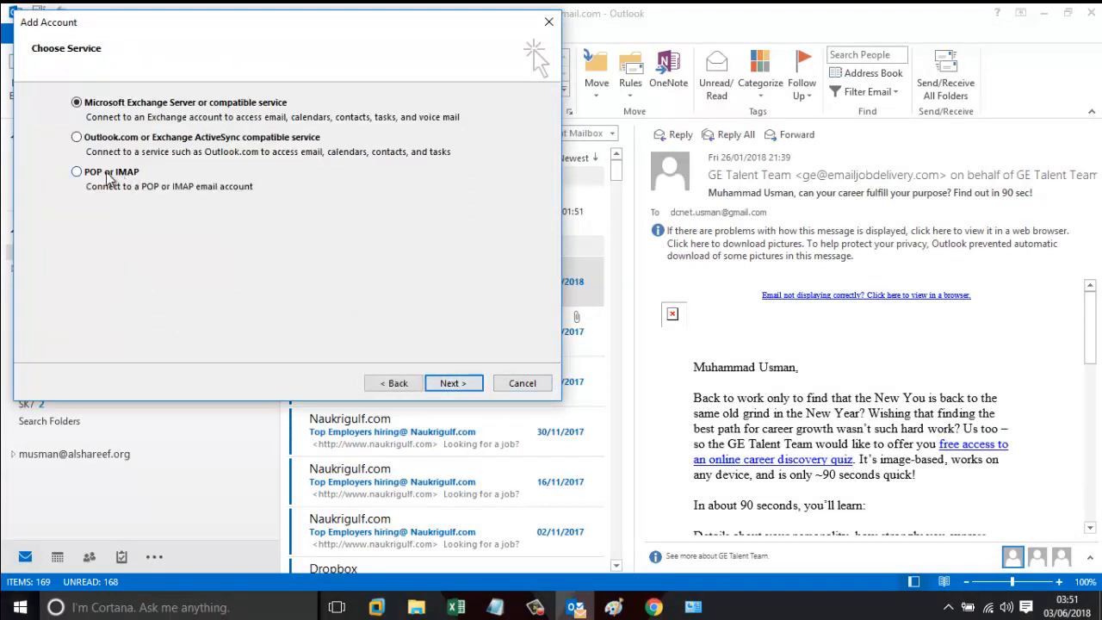
click(452, 383)
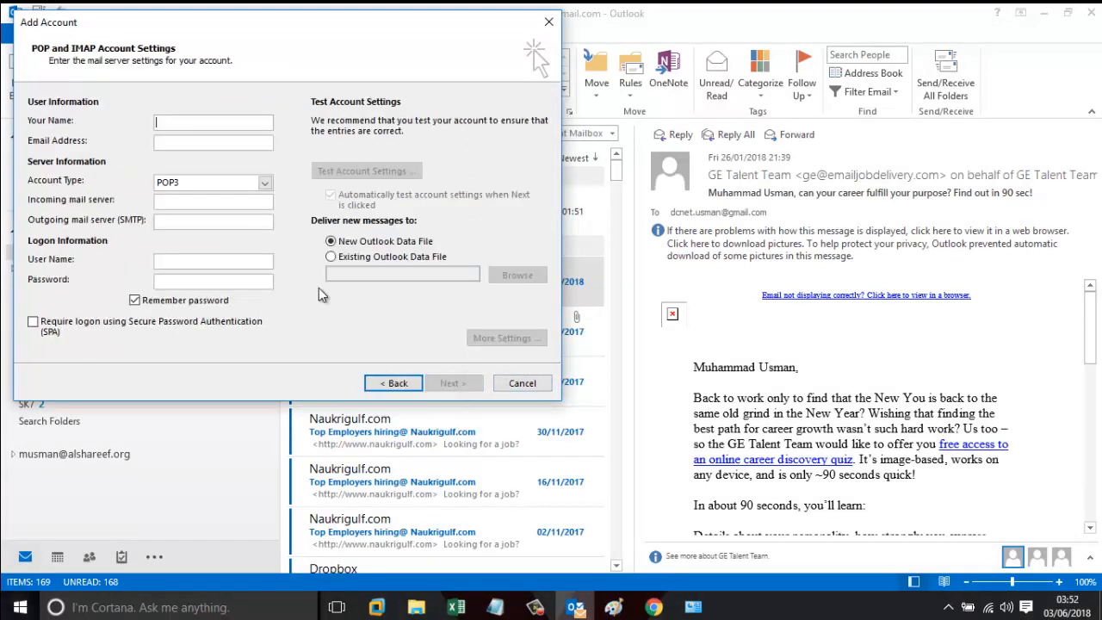
Step: Set the new account to deliver messages to the existing Outlook data file backup from the Outlook Files folder
click(330, 258)
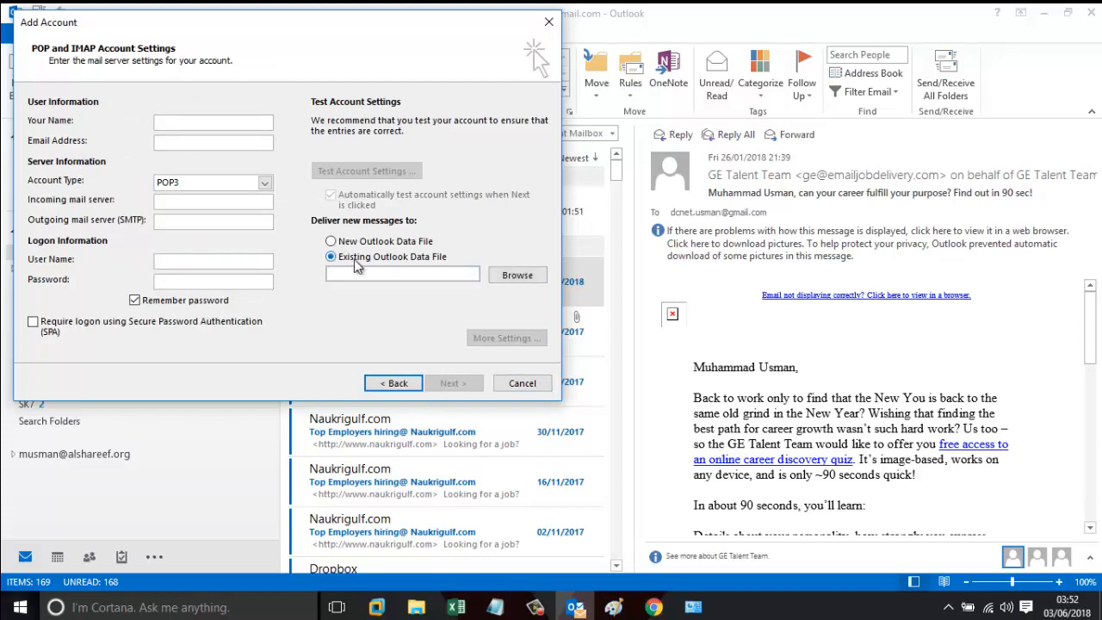
click(518, 277)
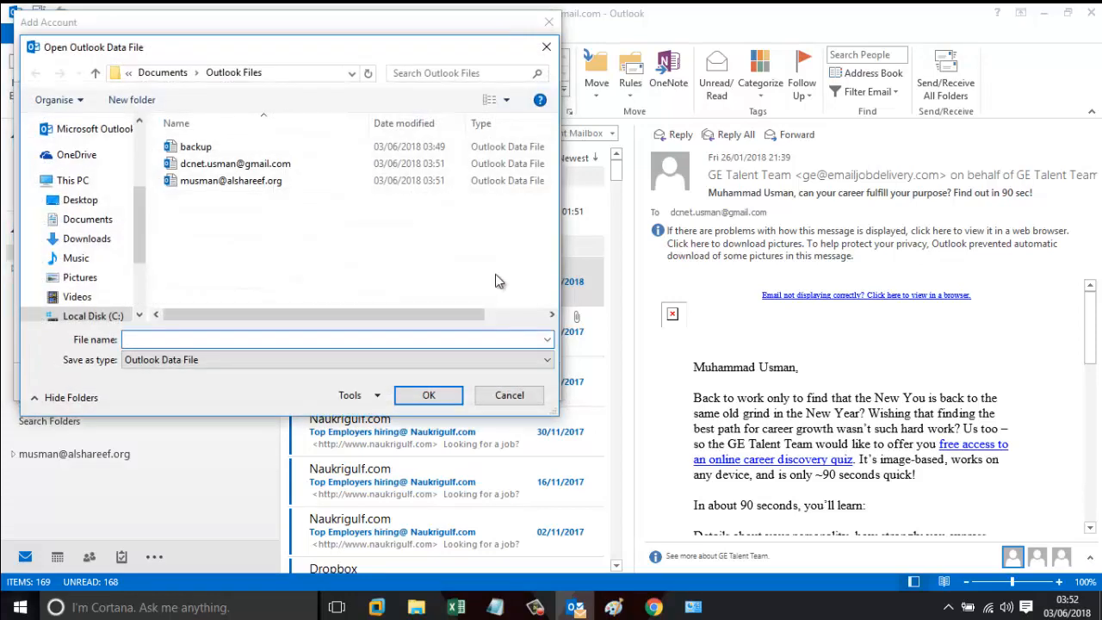
click(196, 147)
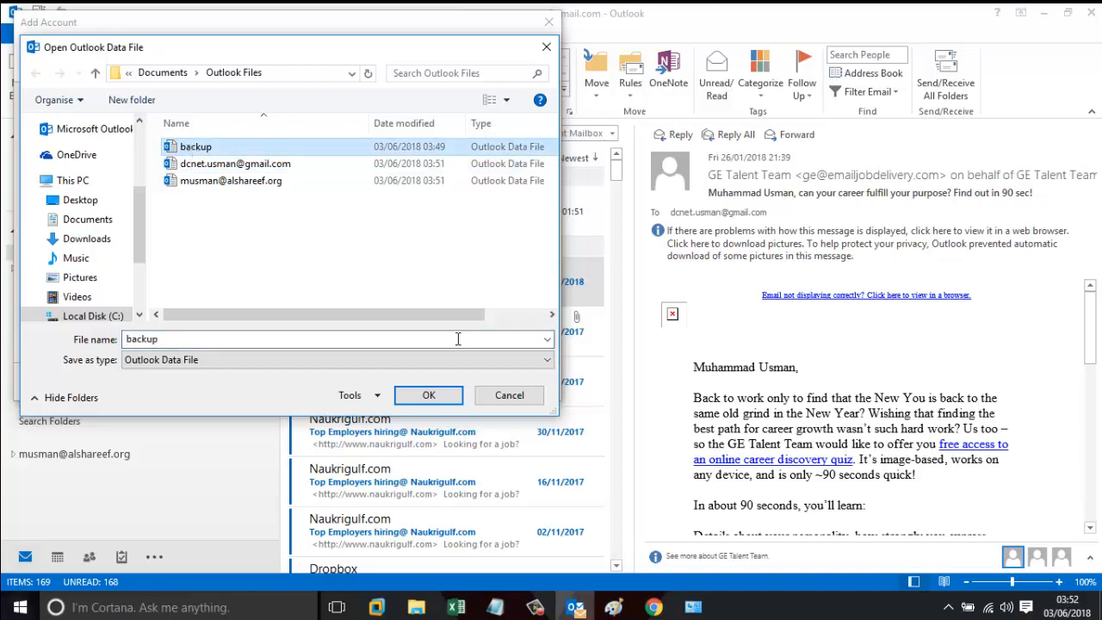
click(429, 397)
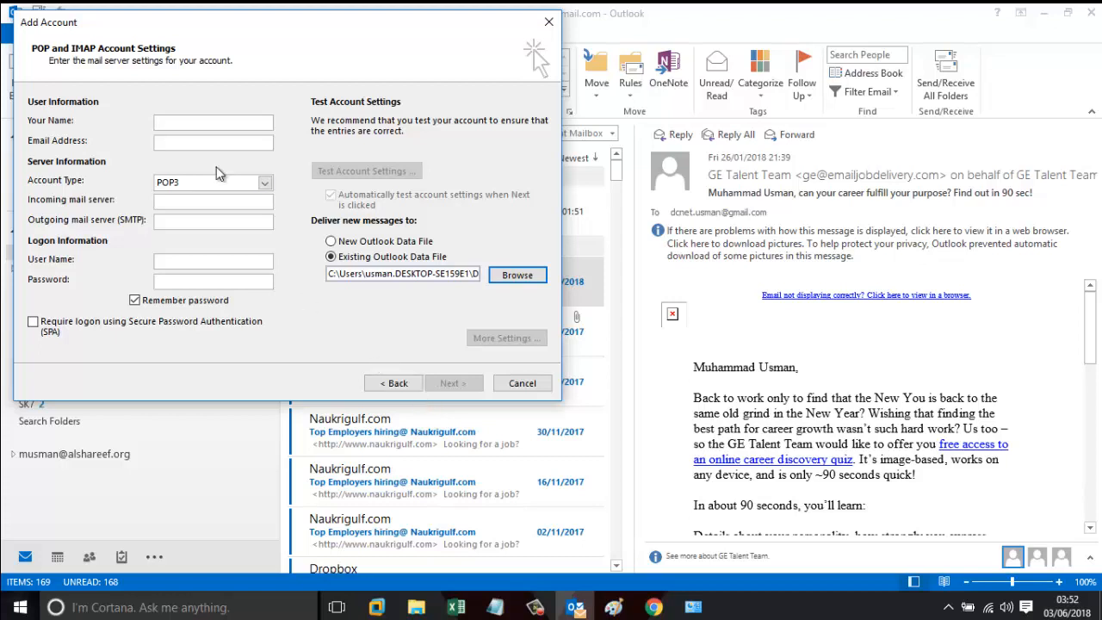
Step: Cancel the new account setup with its user information left empty, and minimize Outlook to show the Notepad notes
click(197, 118)
click(521, 384)
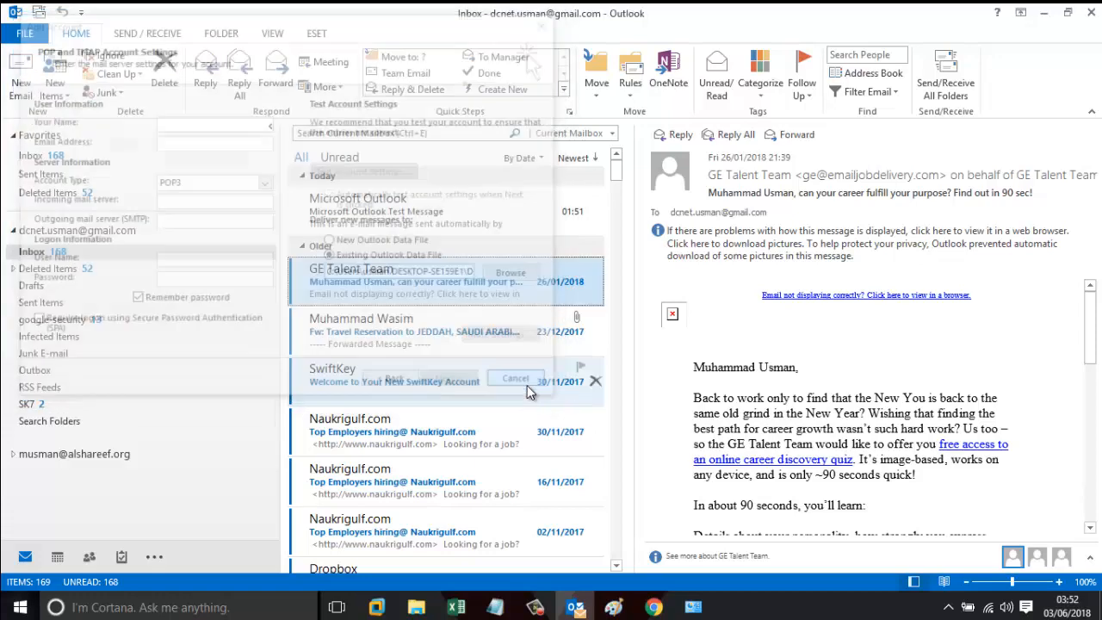
click(1045, 14)
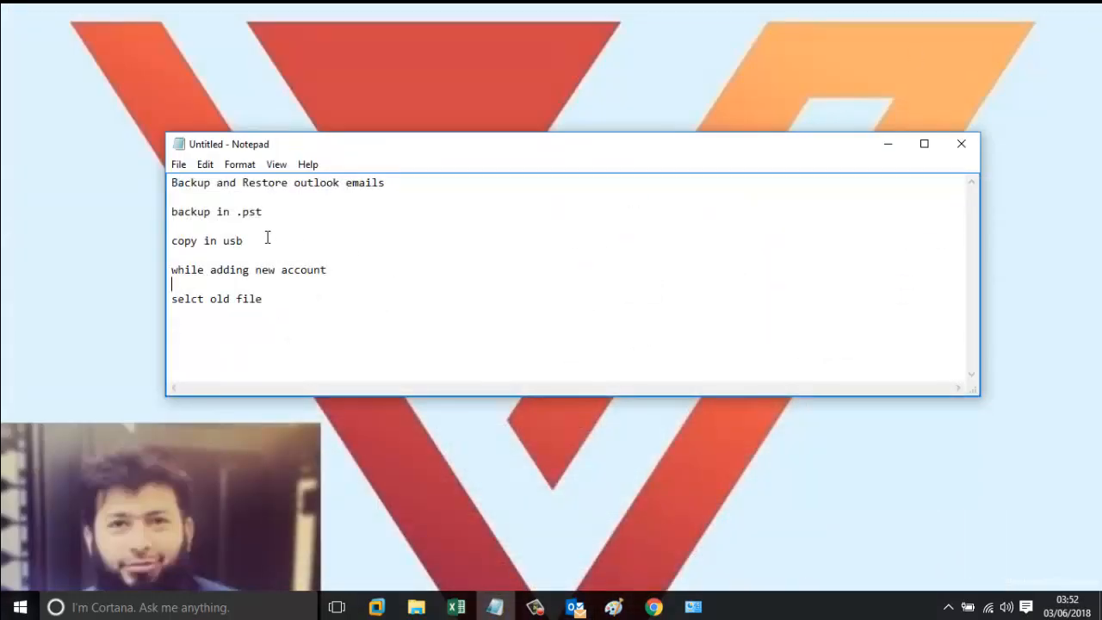